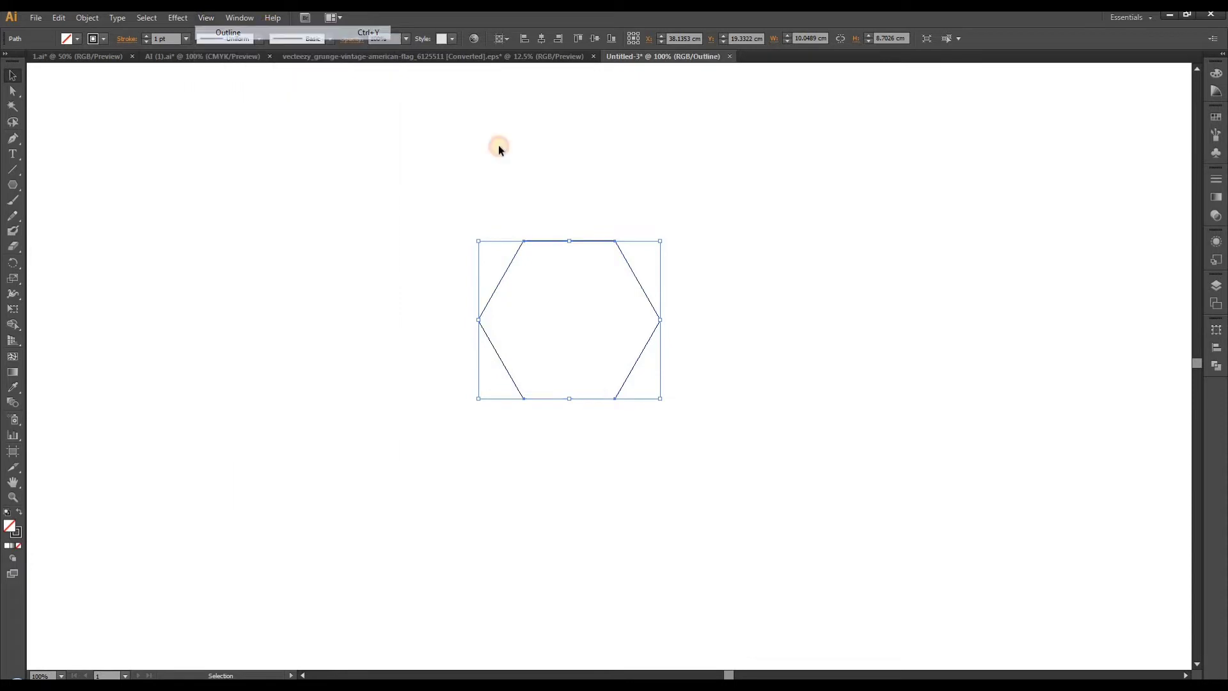
Step: Duplicate the hexagon and snap the copy to its upper right so that the two shapes share an edge
{"action": "scroll", "coordinate": [624, 254], "scroll_direction": "up", "scroll_amount": 4}
{"action": "scroll", "coordinate": [618, 270], "scroll_direction": "down", "scroll_amount": 2}
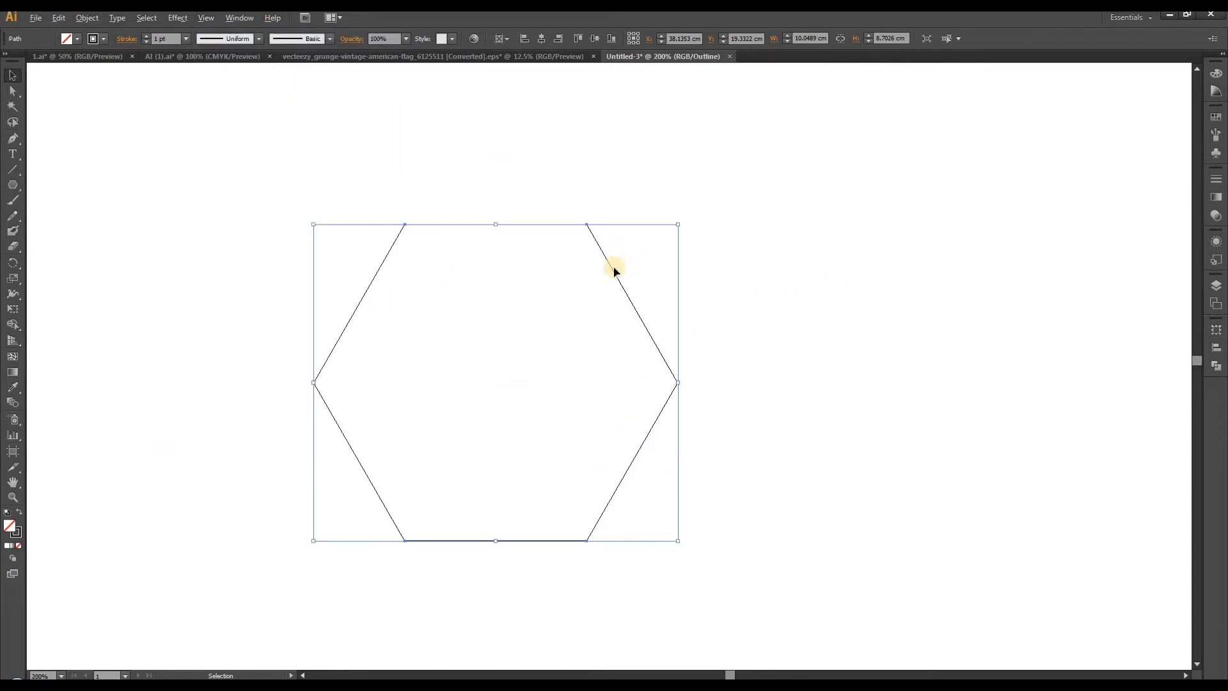
{"action": "left_click_drag", "start_coordinate": [615, 273], "coordinate": [883, 192]}
{"action": "left_click_drag", "start_coordinate": [744, 544], "coordinate": [765, 373]}
{"action": "scroll", "coordinate": [658, 249], "scroll_direction": "up", "scroll_amount": 1}
{"action": "scroll", "coordinate": [502, 77], "scroll_direction": "up", "scroll_amount": 7}
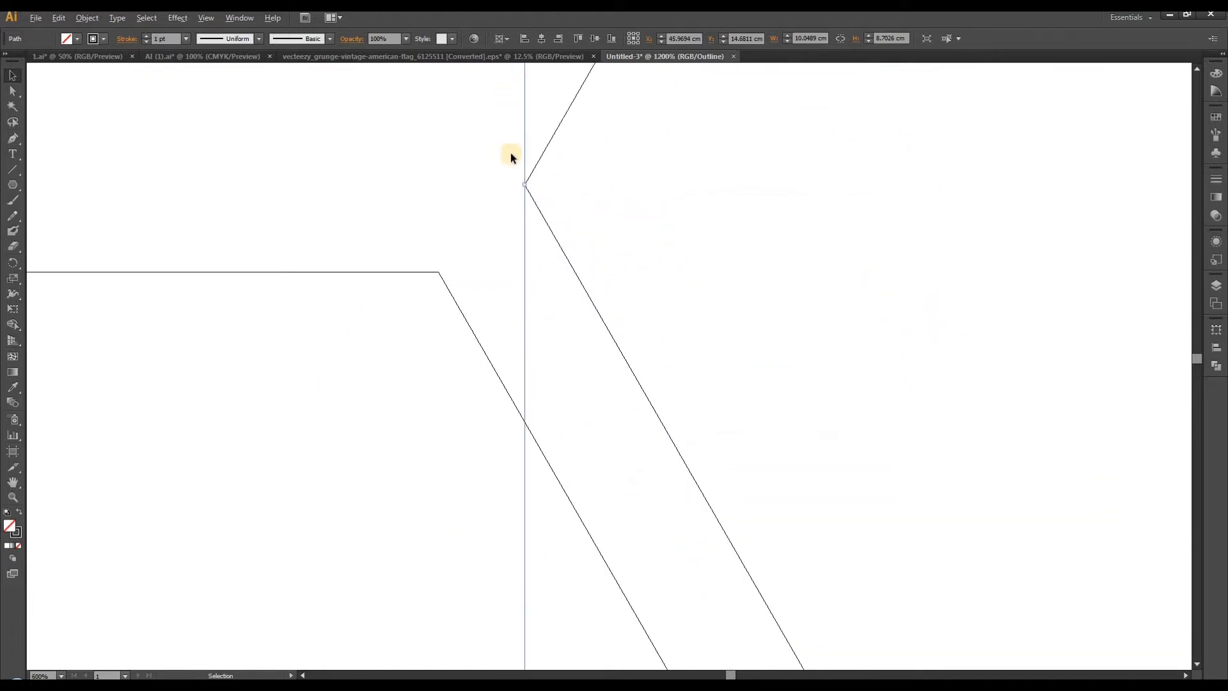
{"action": "left_click_drag", "start_coordinate": [562, 234], "coordinate": [388, 408]}
{"action": "scroll", "coordinate": [369, 319], "scroll_direction": "down", "scroll_amount": 4}
{"action": "scroll", "coordinate": [450, 290], "scroll_direction": "down", "scroll_amount": 2}
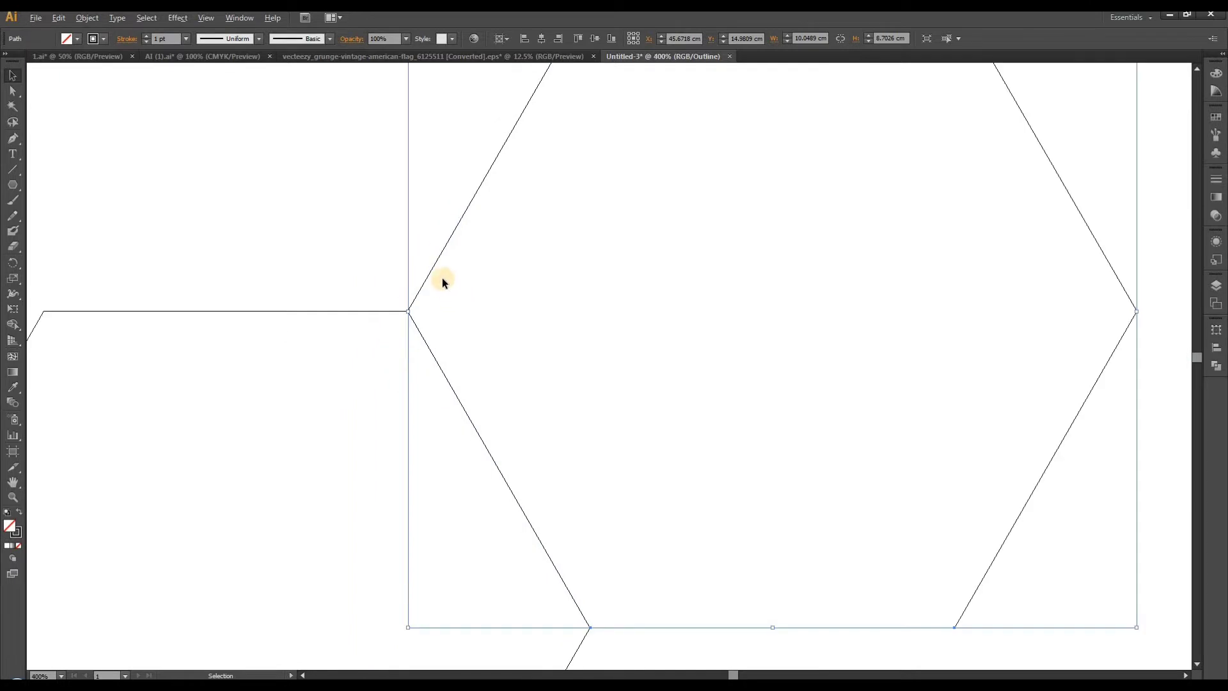
{"action": "scroll", "coordinate": [442, 281], "scroll_direction": "down", "scroll_amount": 3}
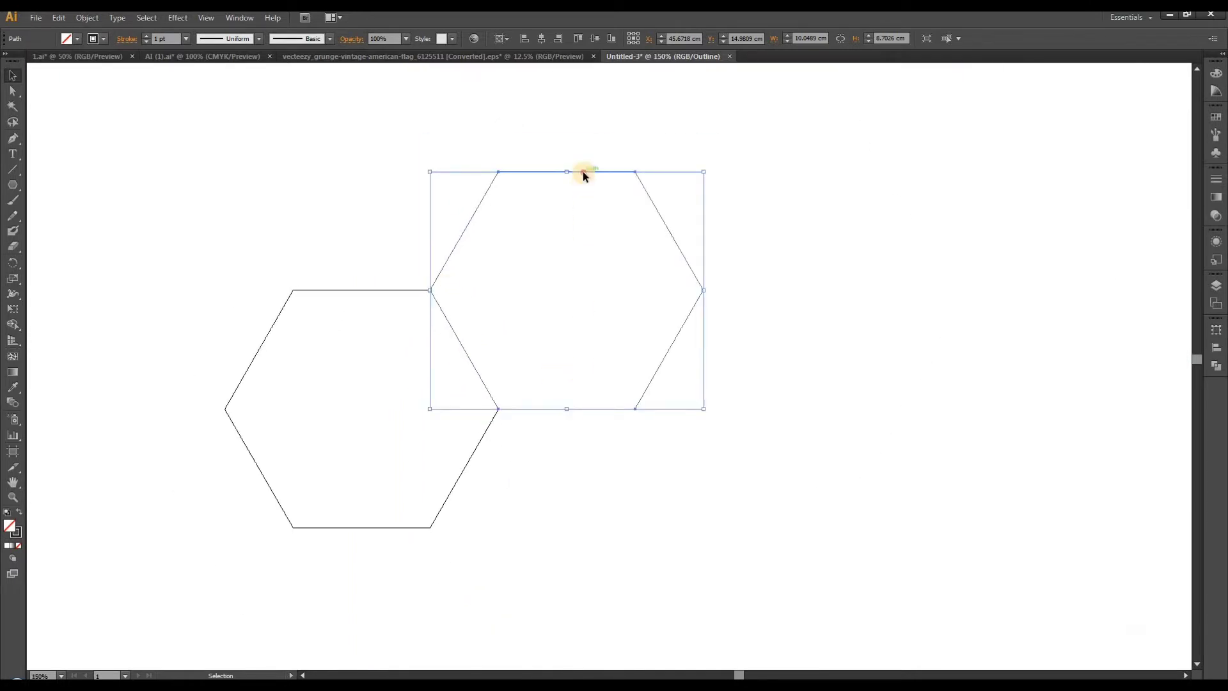
Step: Duplicate the upper-right hexagon straight down so the copy touches both existing hexagons along their edges
{"action": "left_click_drag", "start_coordinate": [582, 171], "coordinate": [558, 411]}
{"action": "left_click", "coordinate": [827, 417]}
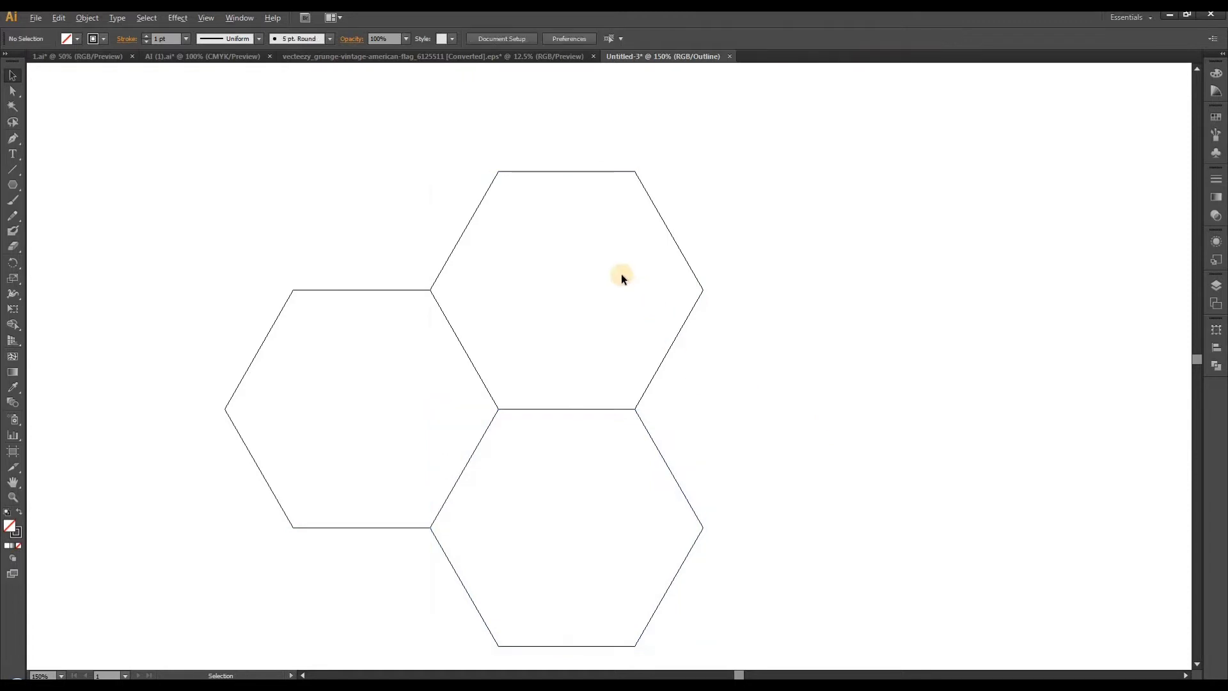
Step: Return the artwork to Preview mode and unite the three hexagons into one shape with Pathfinder
{"action": "scroll", "coordinate": [620, 274], "scroll_direction": "down", "scroll_amount": 1}
{"action": "left_click", "coordinate": [210, 18]}
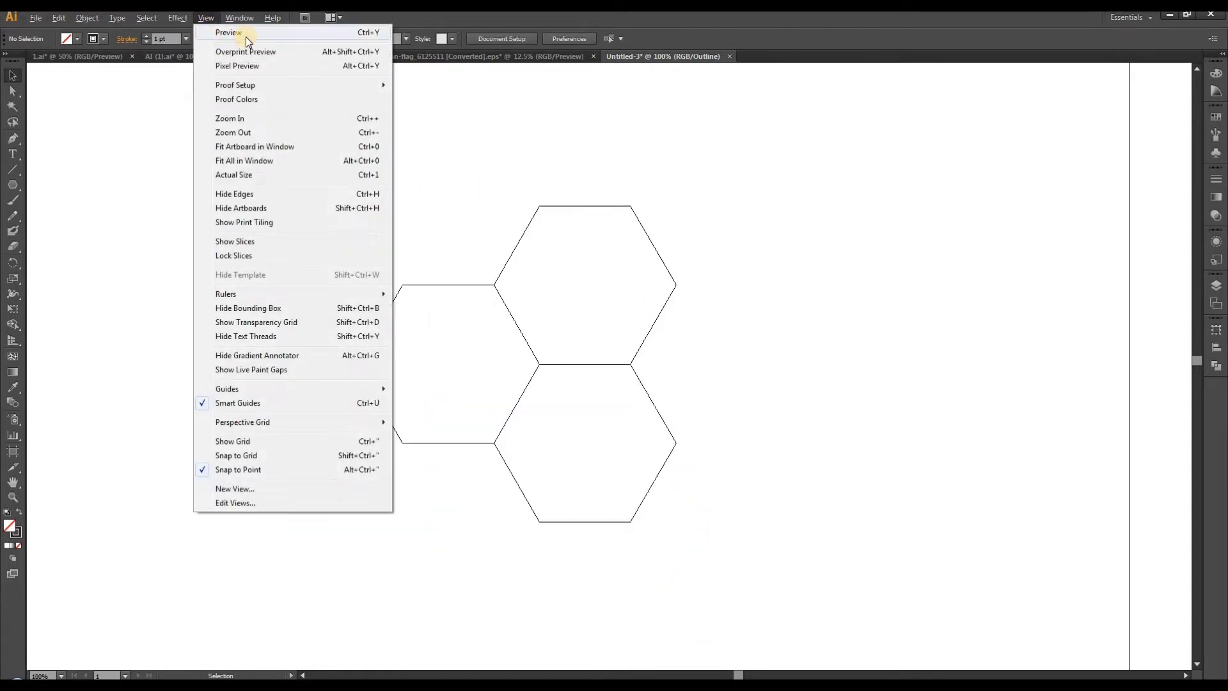
{"action": "left_click", "coordinate": [233, 33]}
{"action": "left_click_drag", "start_coordinate": [351, 190], "coordinate": [774, 555]}
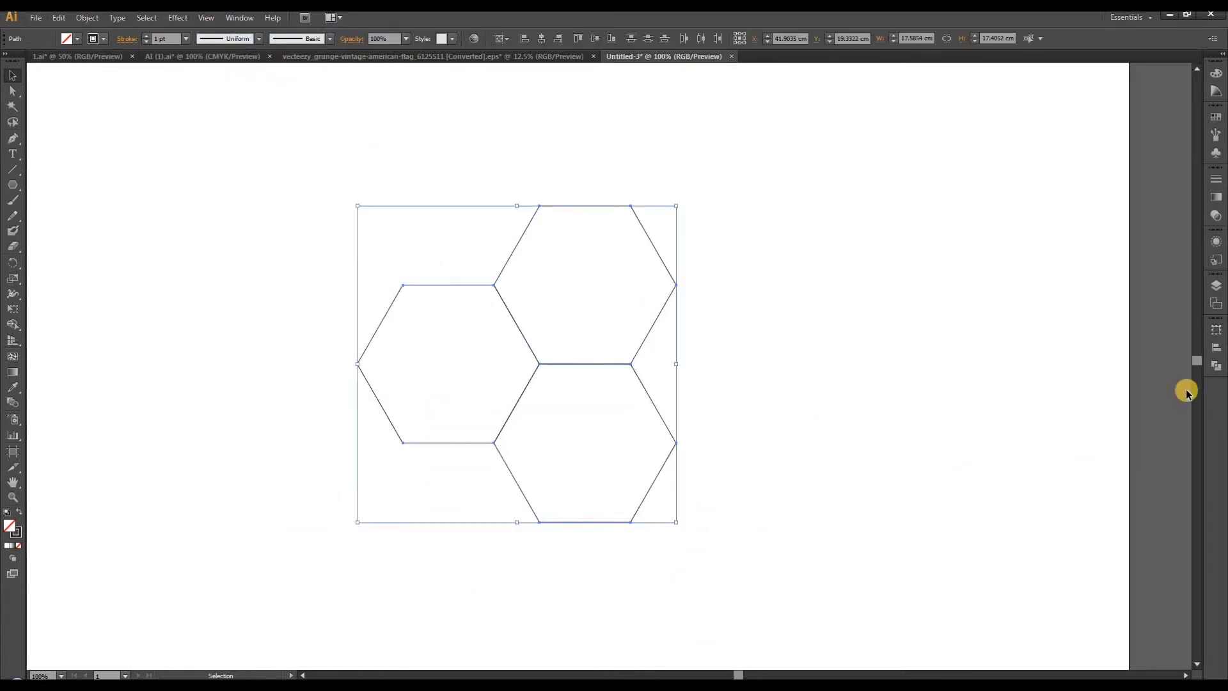
{"action": "left_click", "coordinate": [1218, 367]}
{"action": "left_click", "coordinate": [1067, 350]}
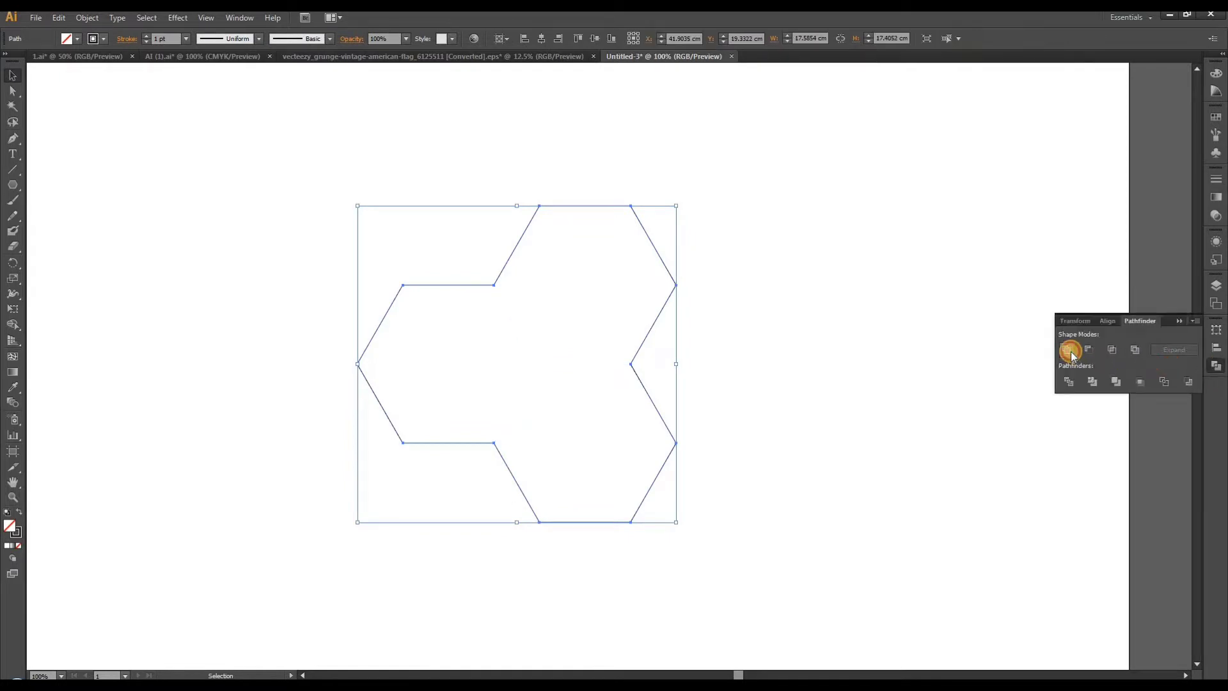
Step: Draw three straight lines through the united shape's centre, each joining an inner notch to the opposite outer corner
{"action": "left_click", "coordinate": [12, 169]}
{"action": "left_click_drag", "start_coordinate": [494, 286], "coordinate": [631, 523]}
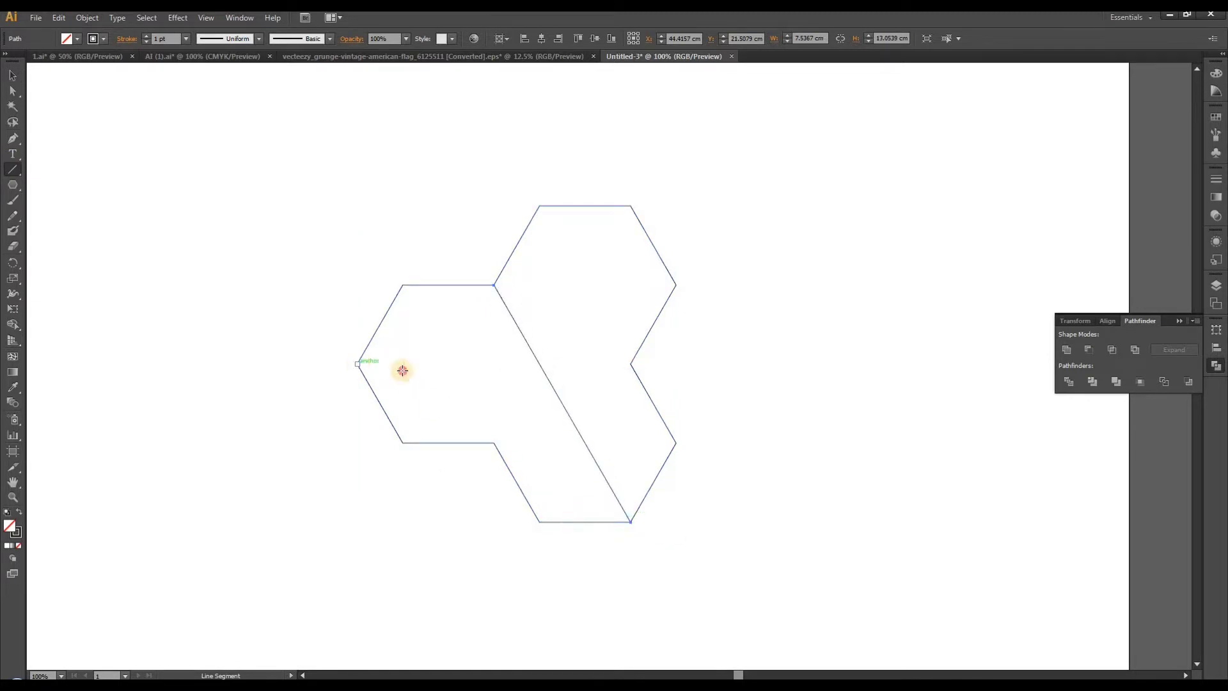
{"action": "left_click_drag", "start_coordinate": [356, 364], "coordinate": [631, 364]}
{"action": "left_click_drag", "start_coordinate": [629, 205], "coordinate": [494, 442]}
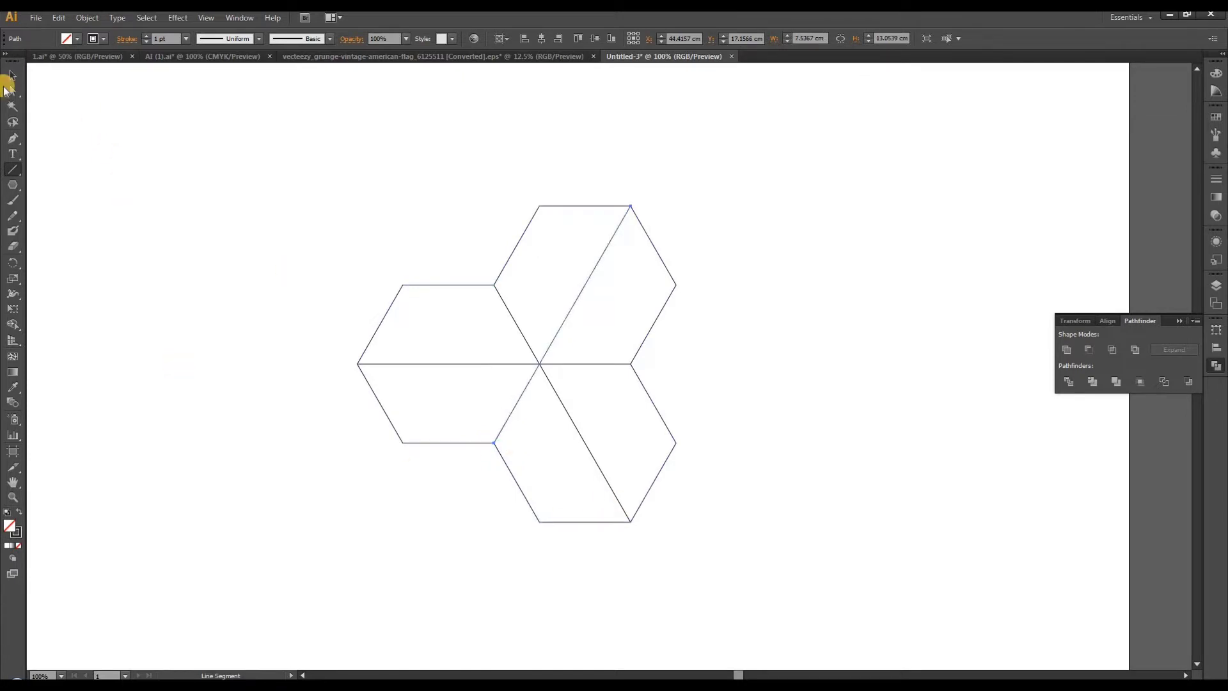
Step: Merge the six divided areas in adjacent pairs with Shape Builder to form three interlocking bent arms
{"action": "left_click", "coordinate": [12, 76]}
{"action": "mouse_move", "coordinate": [248, 136]}
{"action": "left_mouse_down"}
{"action": "mouse_move", "coordinate": [713, 524]}
{"action": "mouse_move", "coordinate": [756, 576]}
{"action": "left_mouse_up"}
{"action": "left_click", "coordinate": [13, 325]}
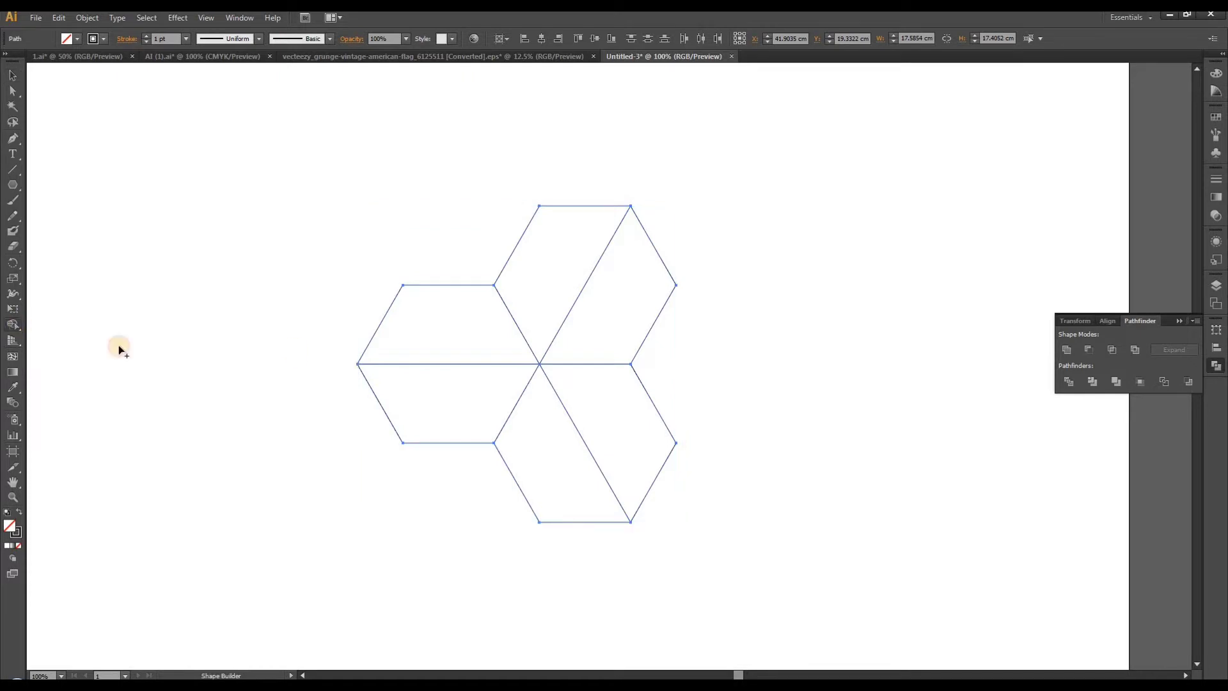
{"action": "left_click_drag", "start_coordinate": [493, 326], "coordinate": [516, 311]}
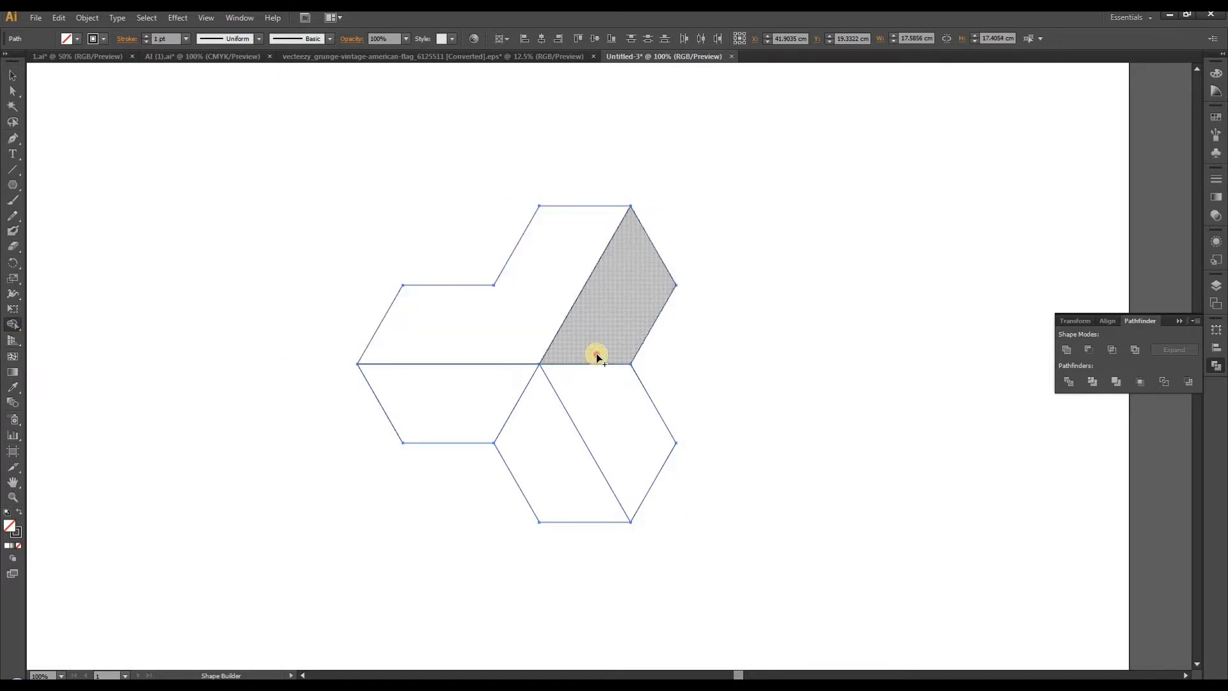
{"action": "left_click_drag", "start_coordinate": [597, 351], "coordinate": [611, 422]}
{"action": "left_click_drag", "start_coordinate": [521, 417], "coordinate": [493, 405]}
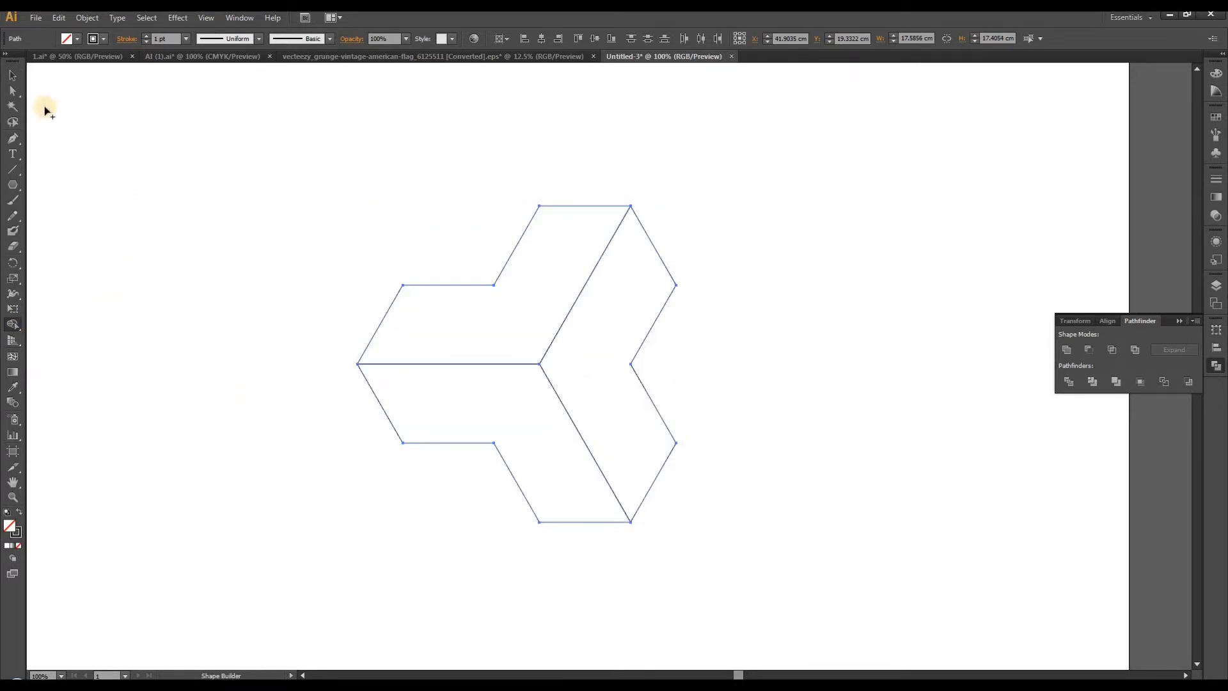
Step: Swap fill and stroke on all three arms and apply the White, Black linear gradient as their fill
{"action": "left_click", "coordinate": [13, 77]}
{"action": "left_click", "coordinate": [212, 158]}
{"action": "left_click_drag", "start_coordinate": [303, 153], "coordinate": [758, 551]}
{"action": "left_click", "coordinate": [20, 517]}
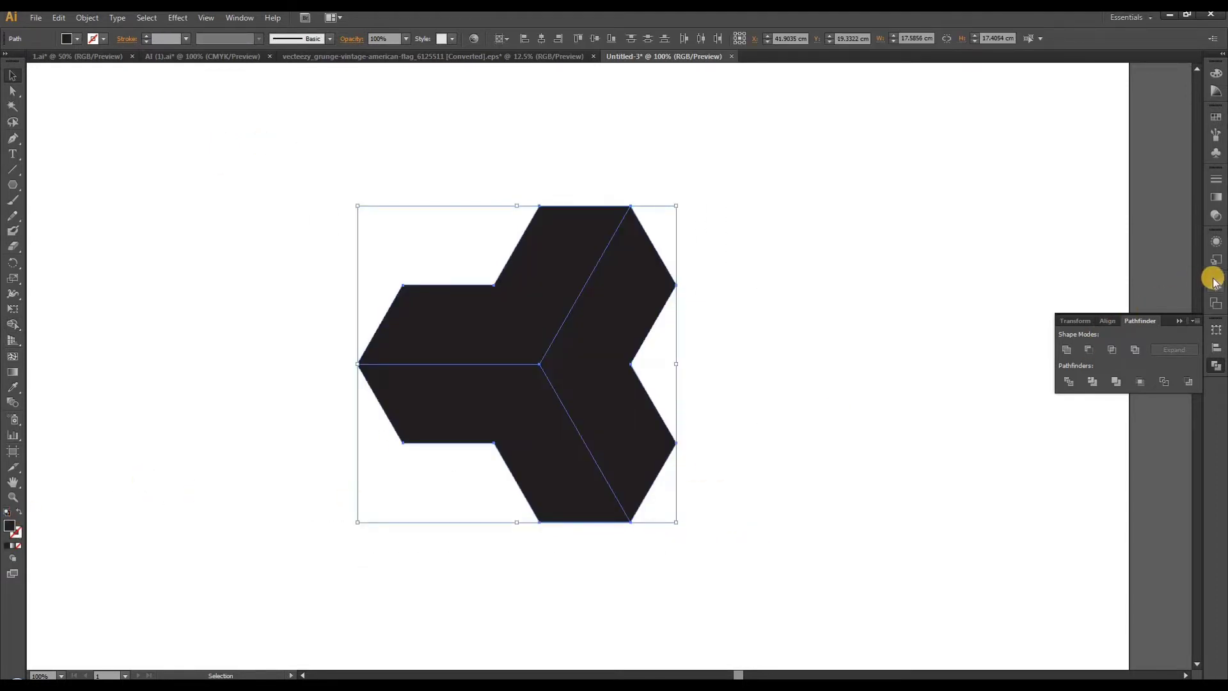
{"action": "left_click", "coordinate": [1215, 194]}
{"action": "left_click", "coordinate": [1073, 190]}
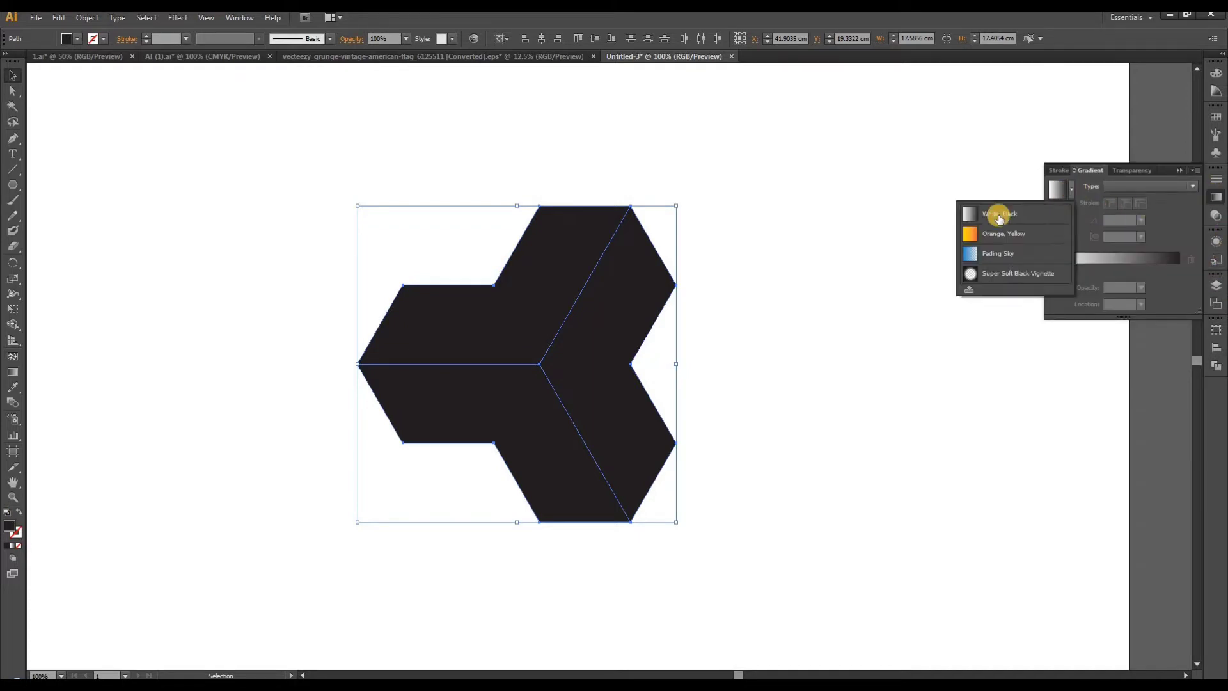
{"action": "left_click", "coordinate": [997, 213]}
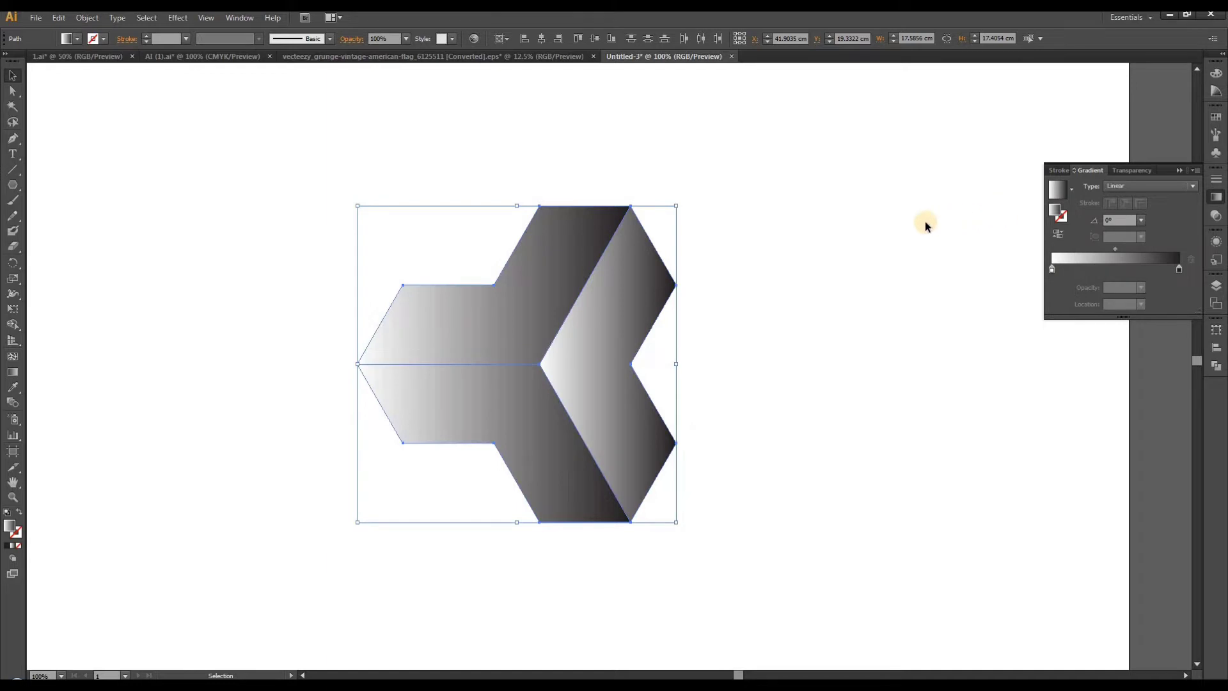
Step: Change the gradient's black end stop to bright red from the swatches
{"action": "double_click", "coordinate": [1180, 270]}
{"action": "left_click", "coordinate": [1012, 335]}
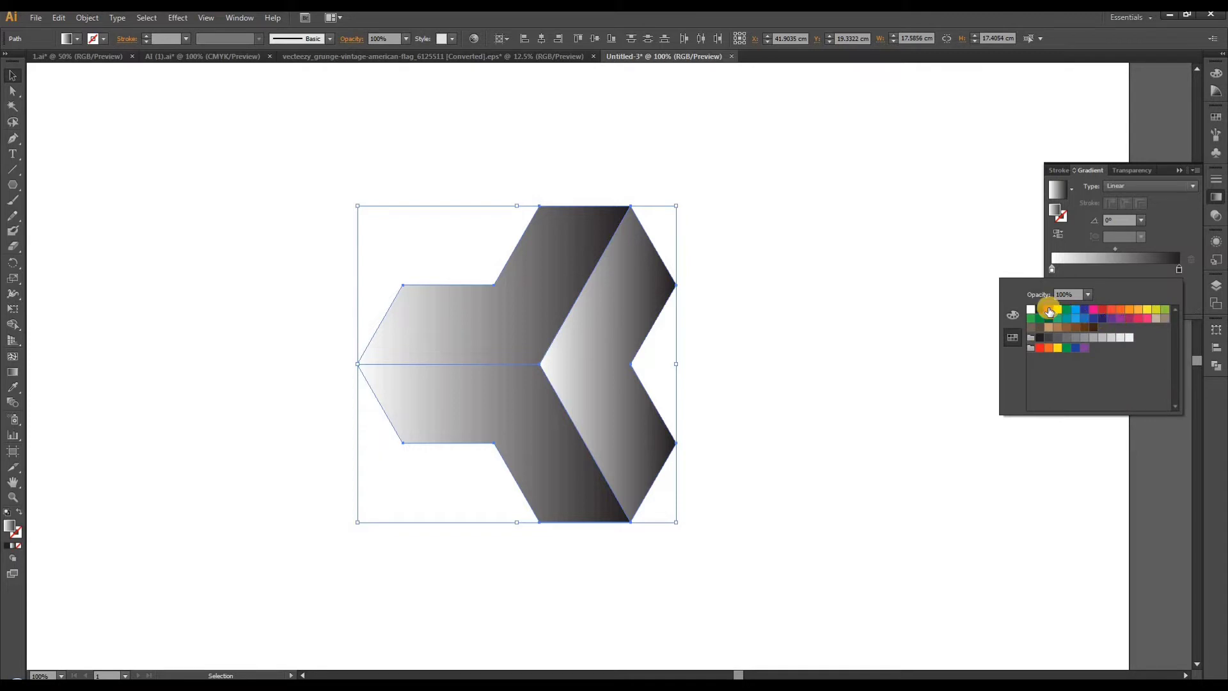
{"action": "left_click", "coordinate": [1042, 348]}
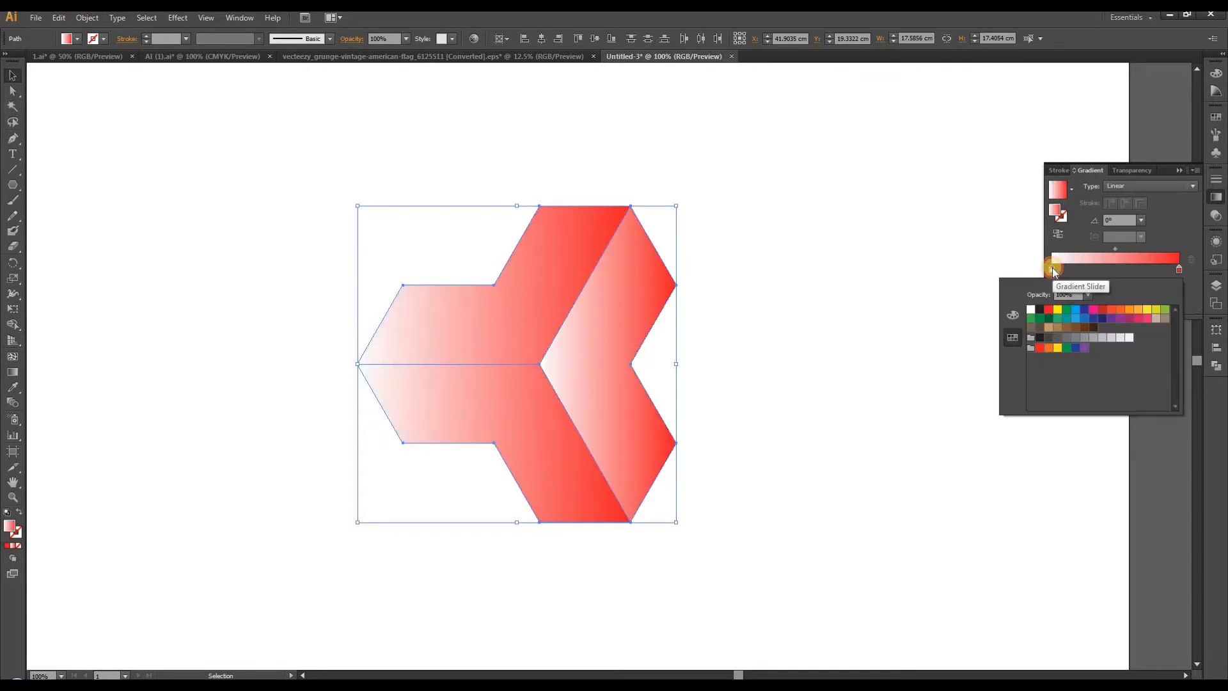
Step: Recolour the gradient's white start stop with a red swatch and darken it by lowering its R value
{"action": "left_click", "coordinate": [1102, 309]}
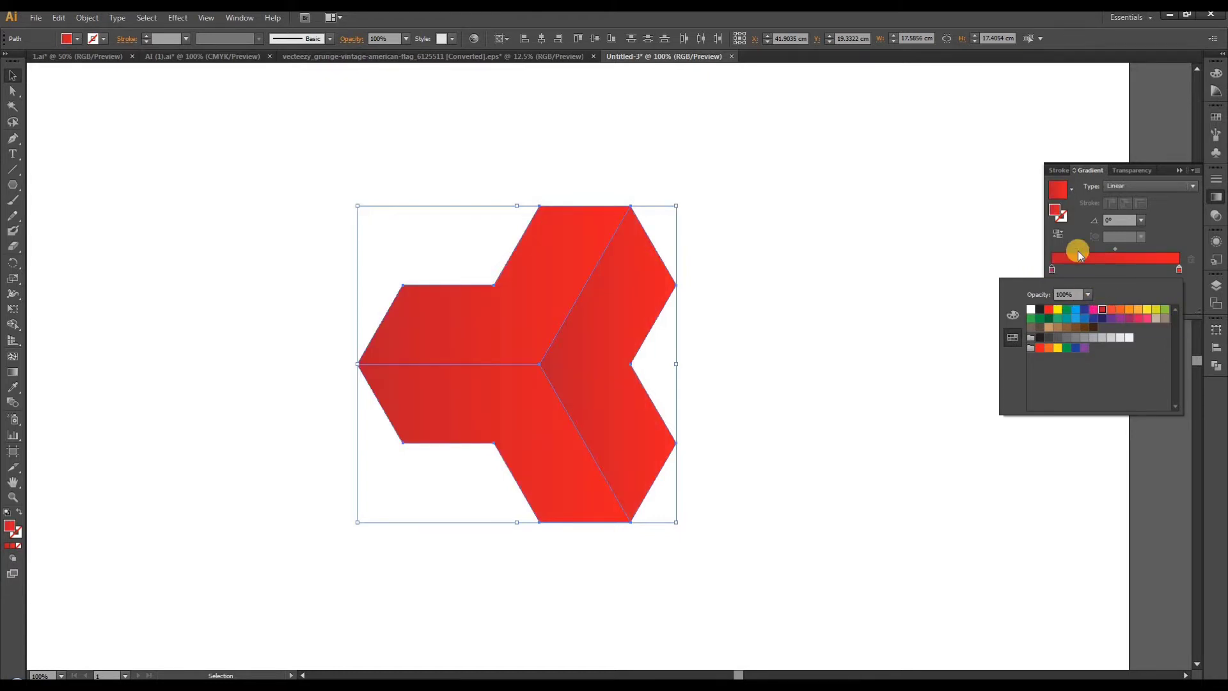
{"action": "left_click", "coordinate": [1015, 314]}
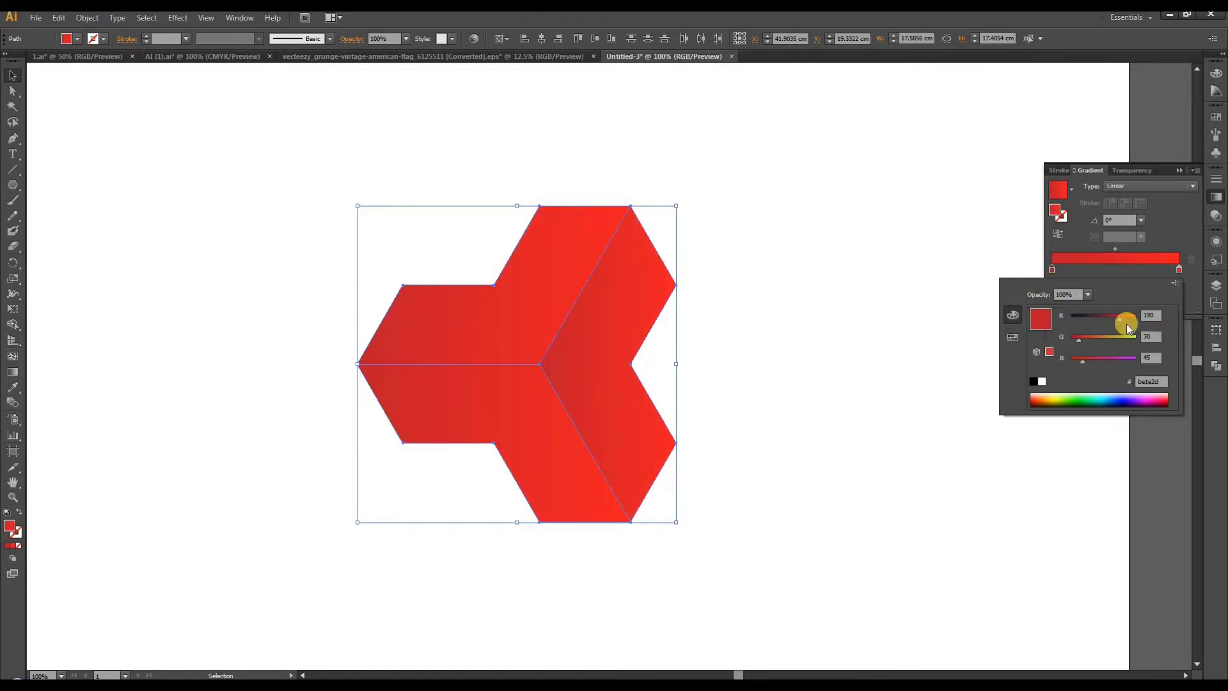
{"action": "left_click_drag", "start_coordinate": [1111, 321], "coordinate": [1102, 322]}
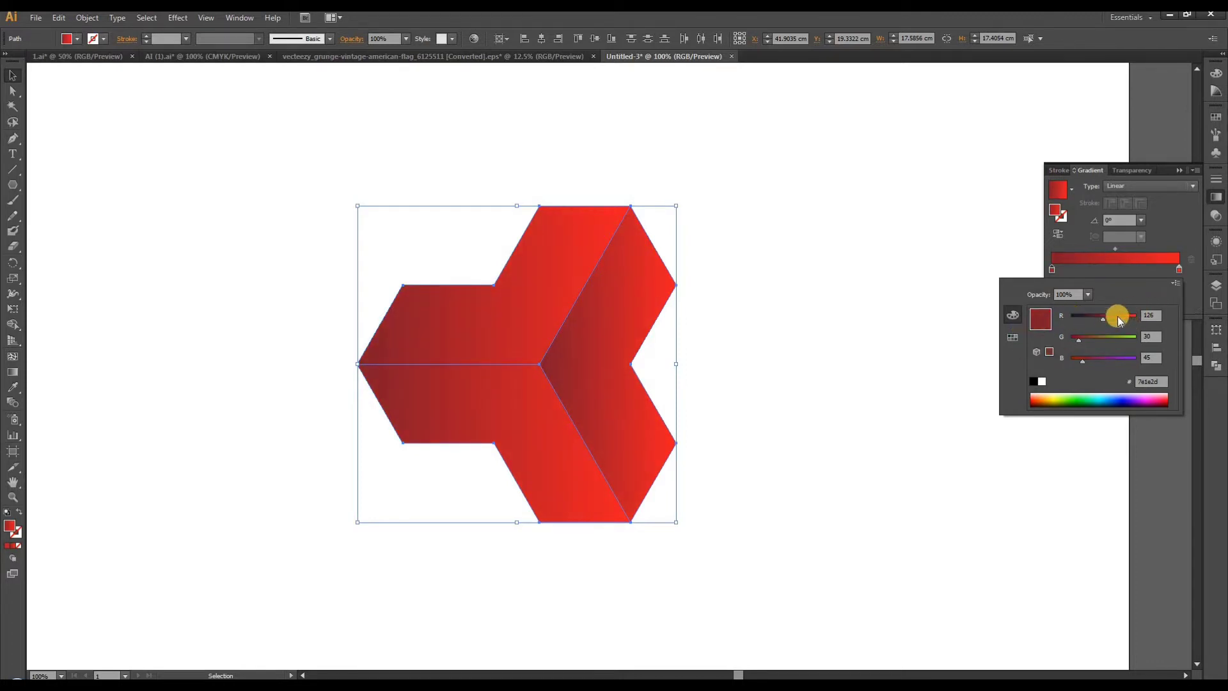
{"action": "left_click_drag", "start_coordinate": [1101, 319], "coordinate": [1100, 323]}
{"action": "left_click", "coordinate": [888, 278]}
{"action": "left_click", "coordinate": [882, 275]}
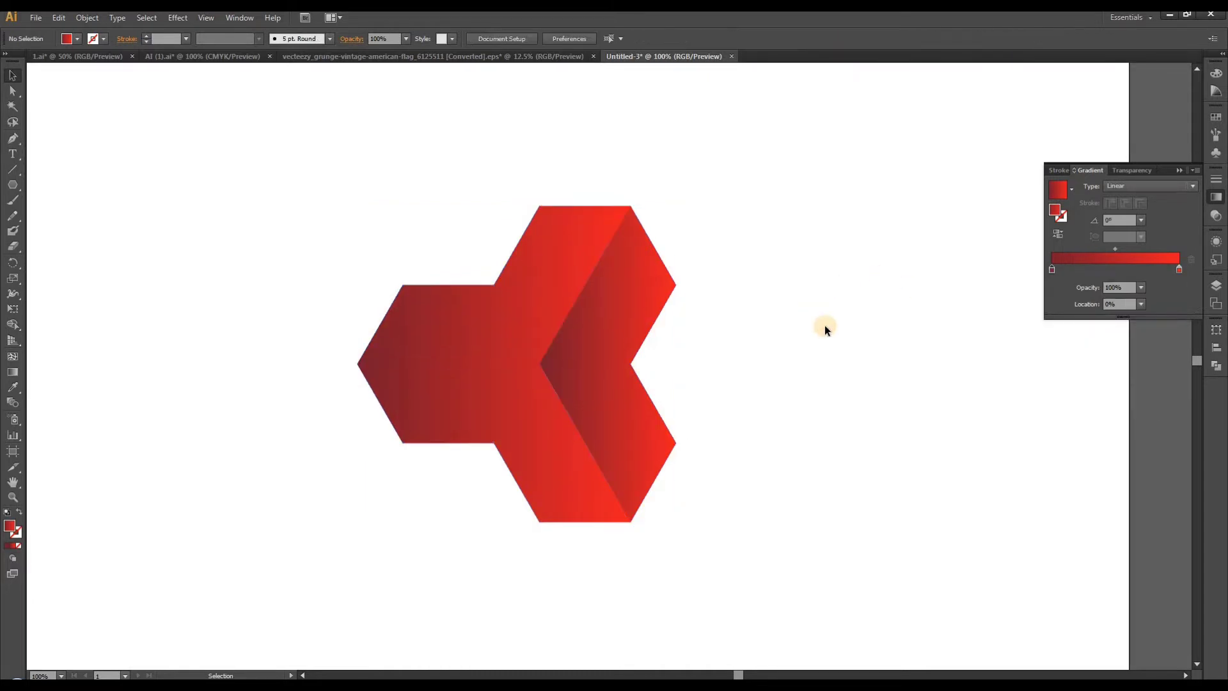
Step: Change the upper-left arm's gradient type to Radial
{"action": "left_click", "coordinate": [562, 276]}
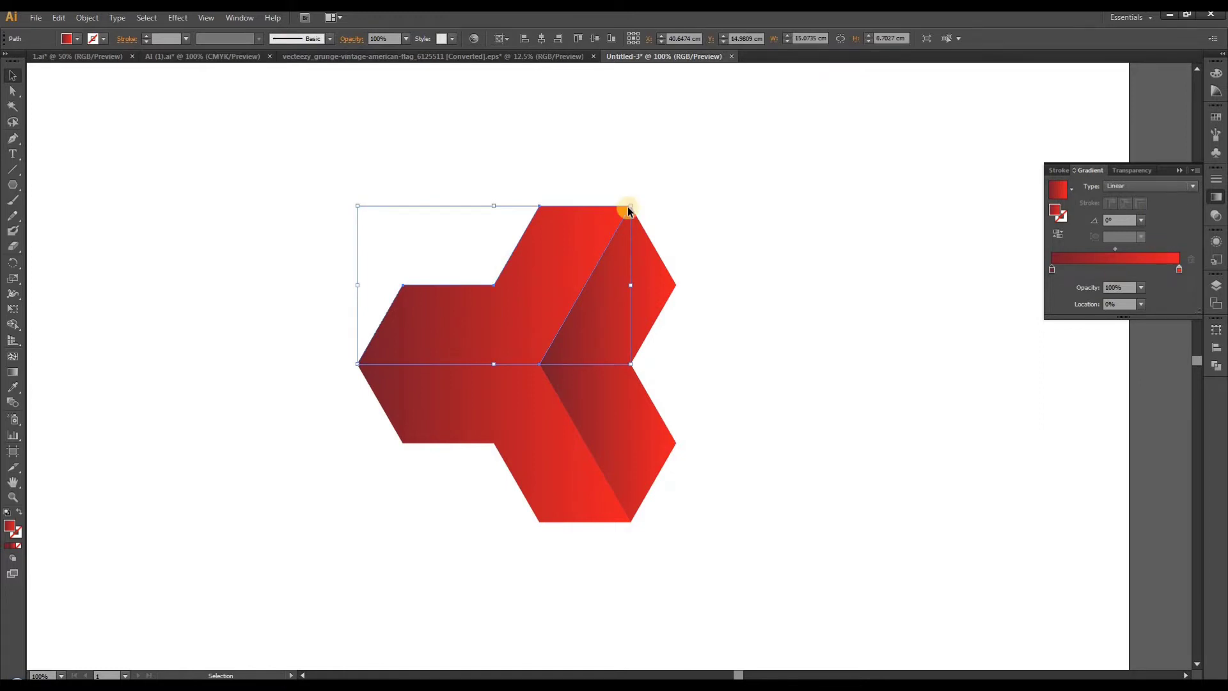
{"action": "left_click", "coordinate": [405, 160]}
{"action": "left_click_drag", "start_coordinate": [367, 146], "coordinate": [514, 329]}
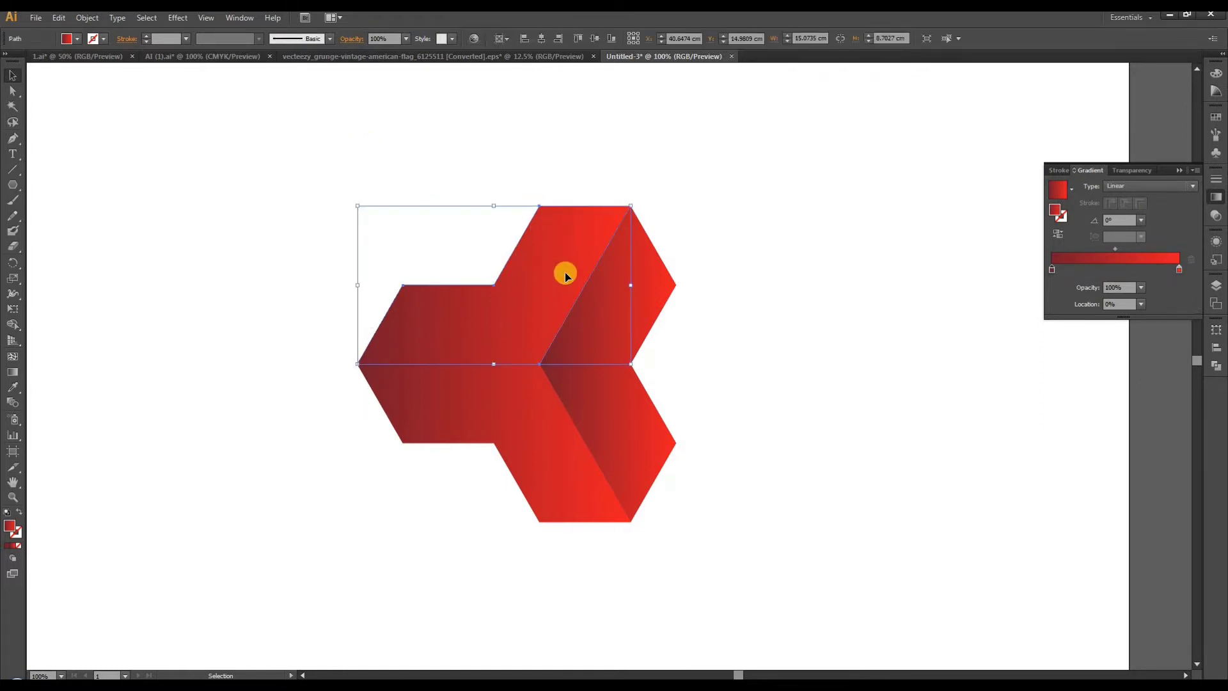
{"action": "left_click", "coordinate": [608, 148]}
{"action": "left_click", "coordinate": [541, 236]}
{"action": "left_click", "coordinate": [1121, 186]}
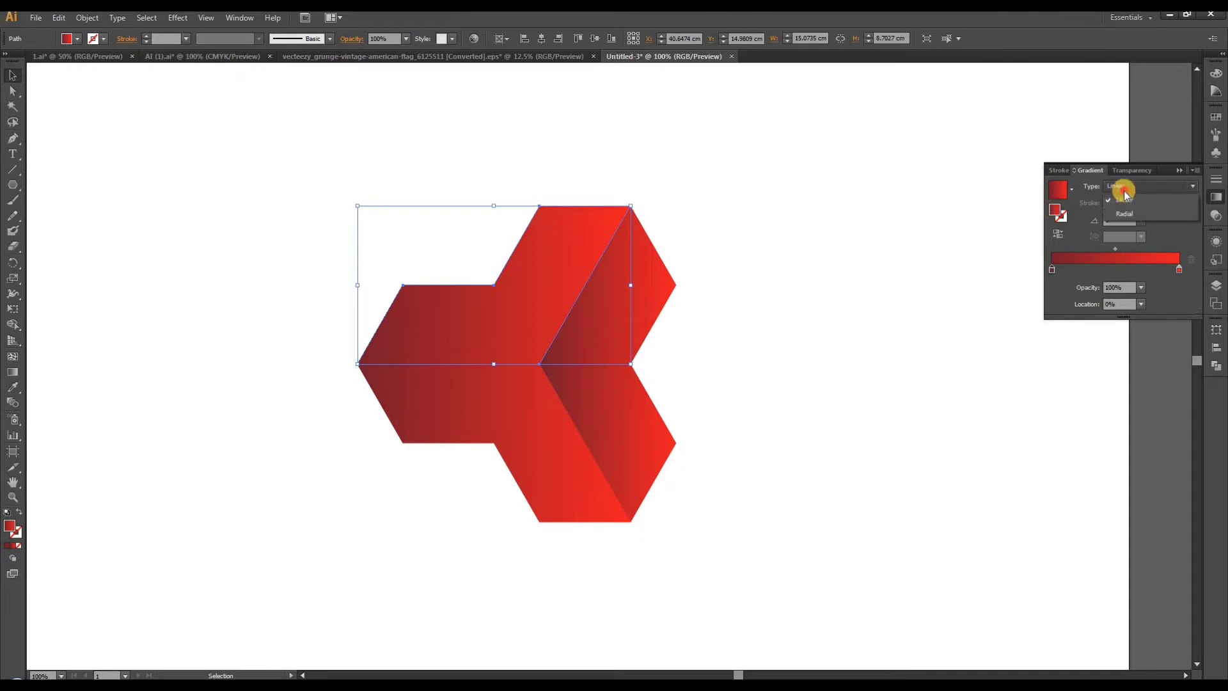
{"action": "left_click", "coordinate": [1132, 204]}
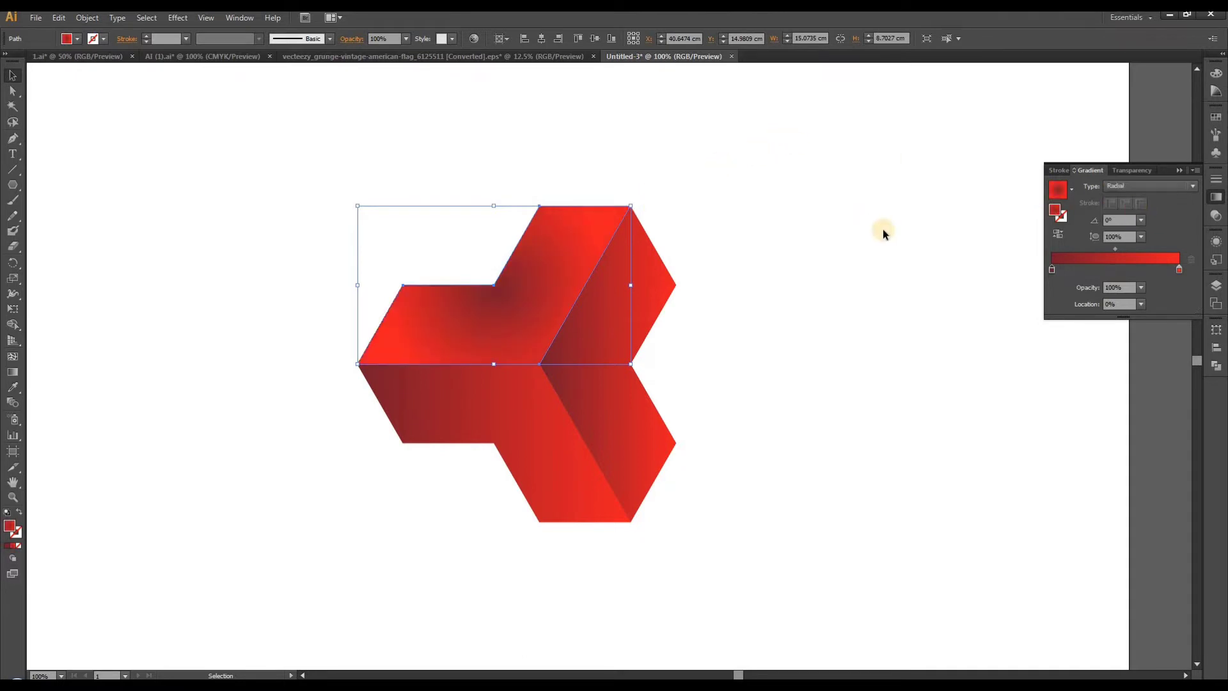
{"action": "left_click", "coordinate": [12, 373]}
{"action": "left_click_drag", "start_coordinate": [544, 373], "coordinate": [518, 327]}
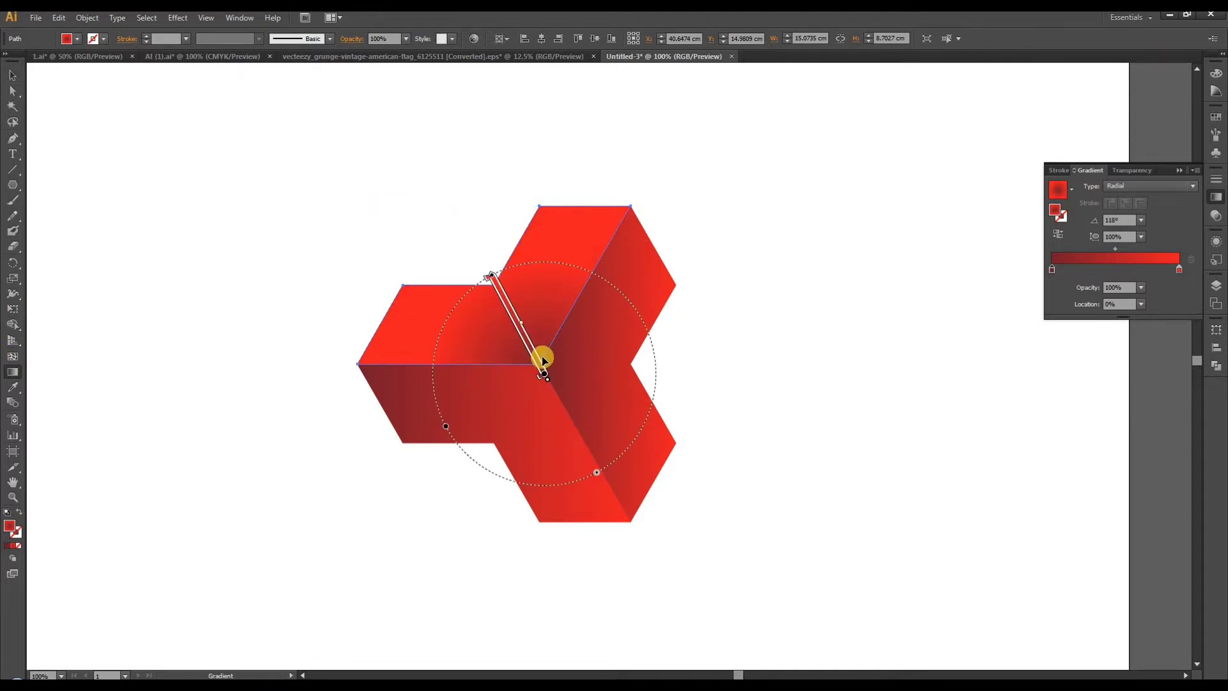
{"action": "key", "text": "ctrl+z"}
Step: Swap the upper-left arm's gradient stops so bright red is at the start and dark red at the end
{"action": "left_click", "coordinate": [12, 77]}
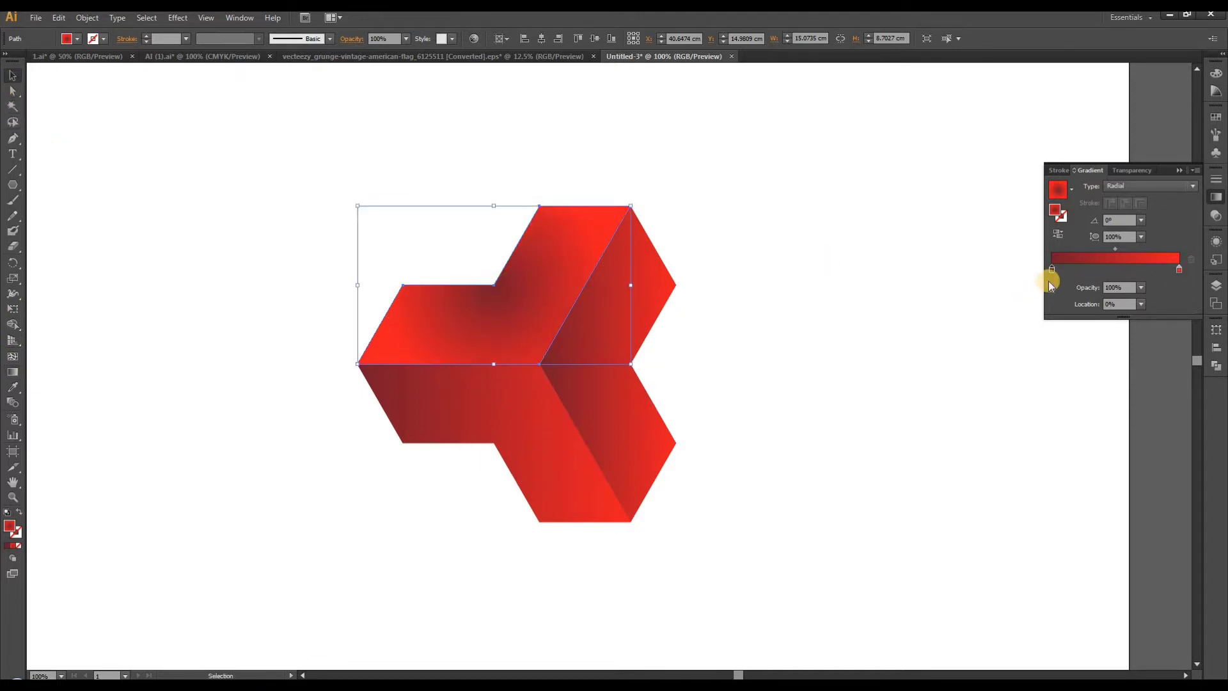
{"action": "left_click_drag", "start_coordinate": [1053, 271], "coordinate": [1181, 268]}
{"action": "left_click", "coordinate": [784, 283]}
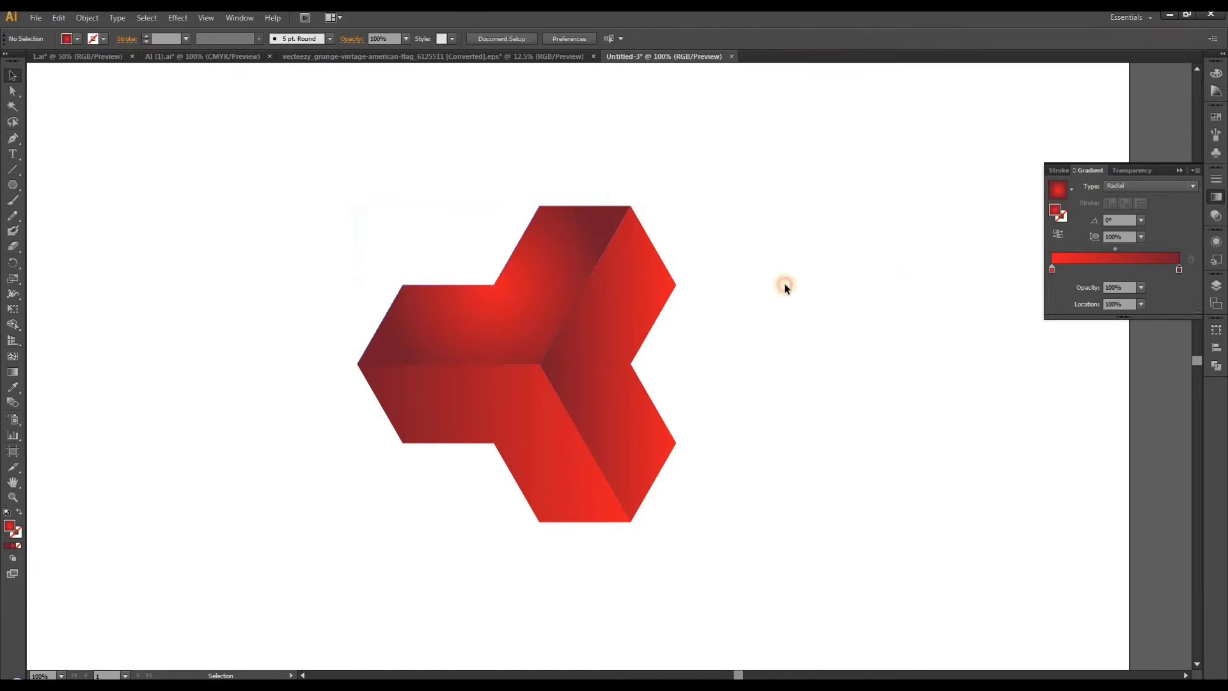
Step: Redraw the upper-left arm's radial gradient from just below the shape's centre outward past its inner notch
{"action": "left_click", "coordinate": [517, 322]}
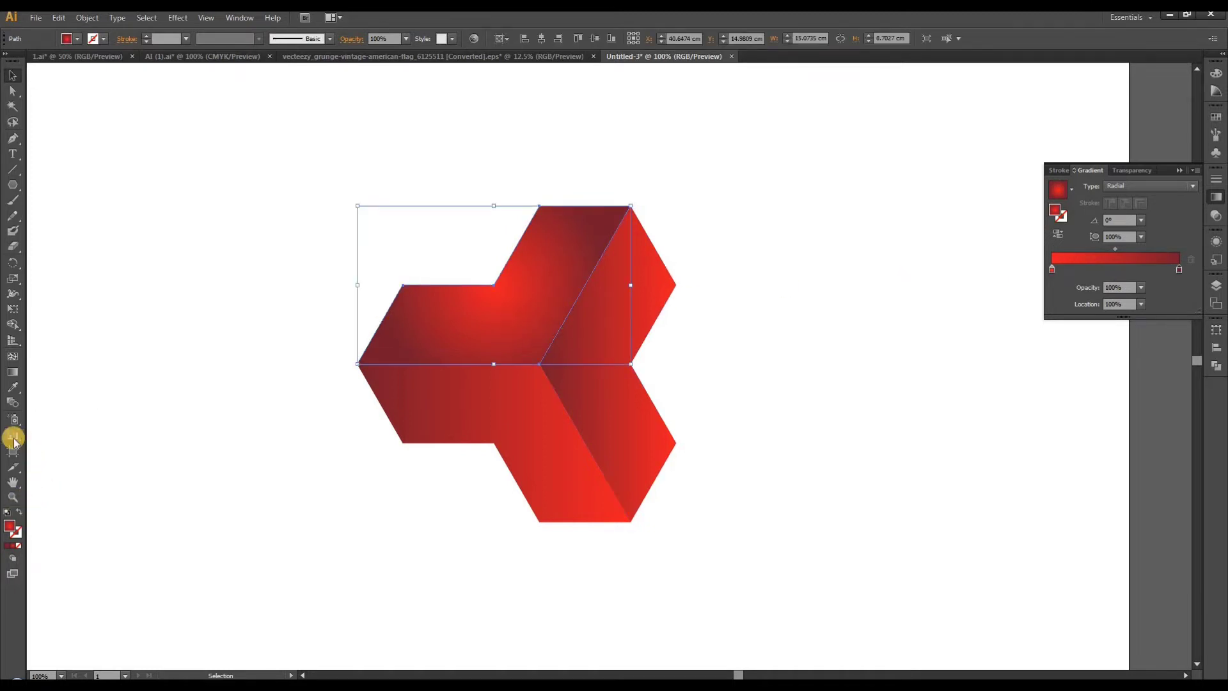
{"action": "left_click", "coordinate": [13, 373]}
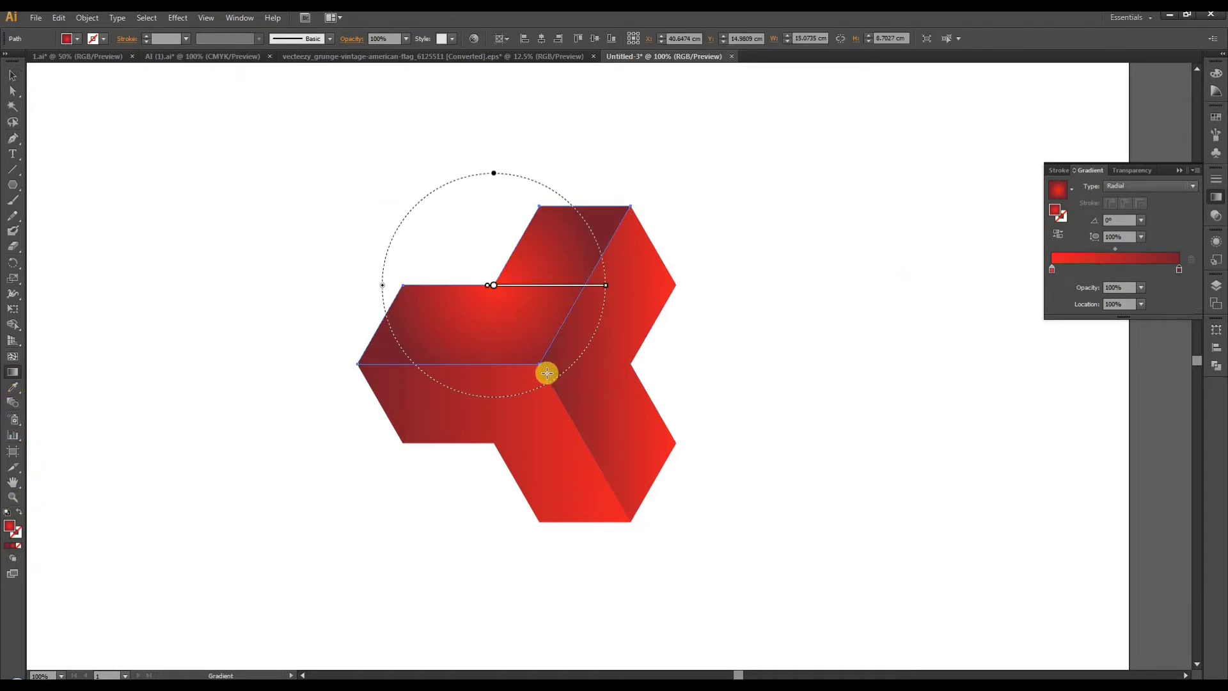
{"action": "left_click_drag", "start_coordinate": [544, 376], "coordinate": [513, 330]}
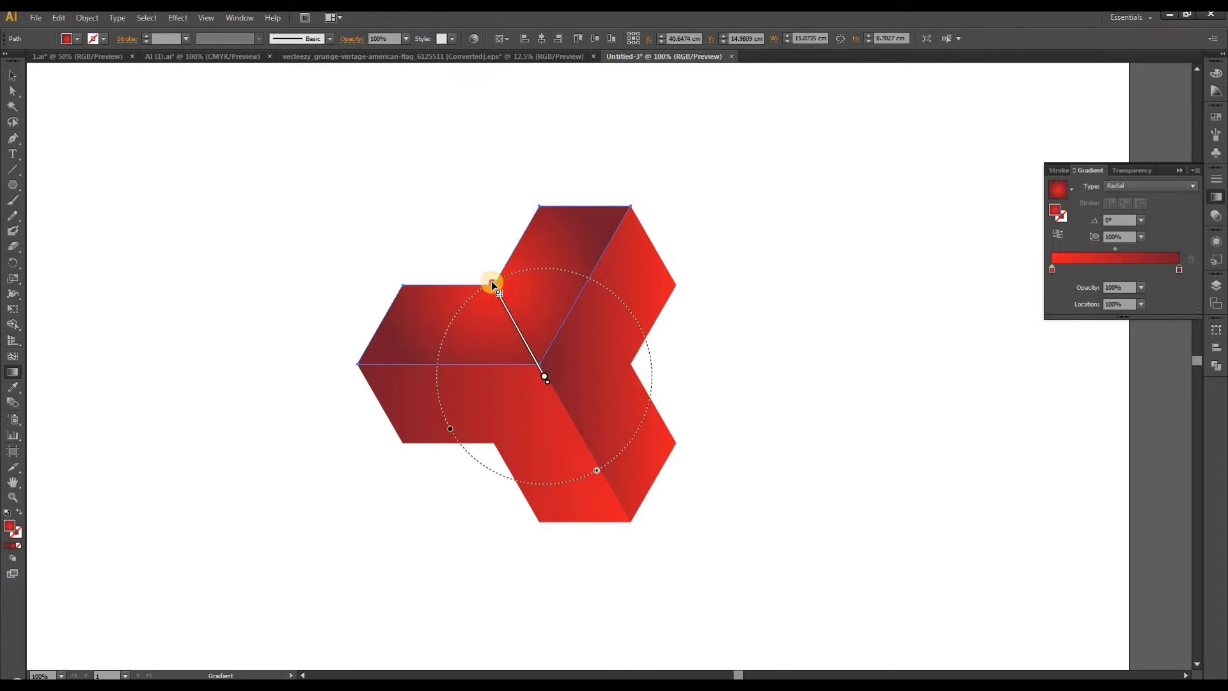
{"action": "left_click_drag", "start_coordinate": [493, 285], "coordinate": [489, 283]}
{"action": "left_click_drag", "start_coordinate": [544, 376], "coordinate": [556, 391]}
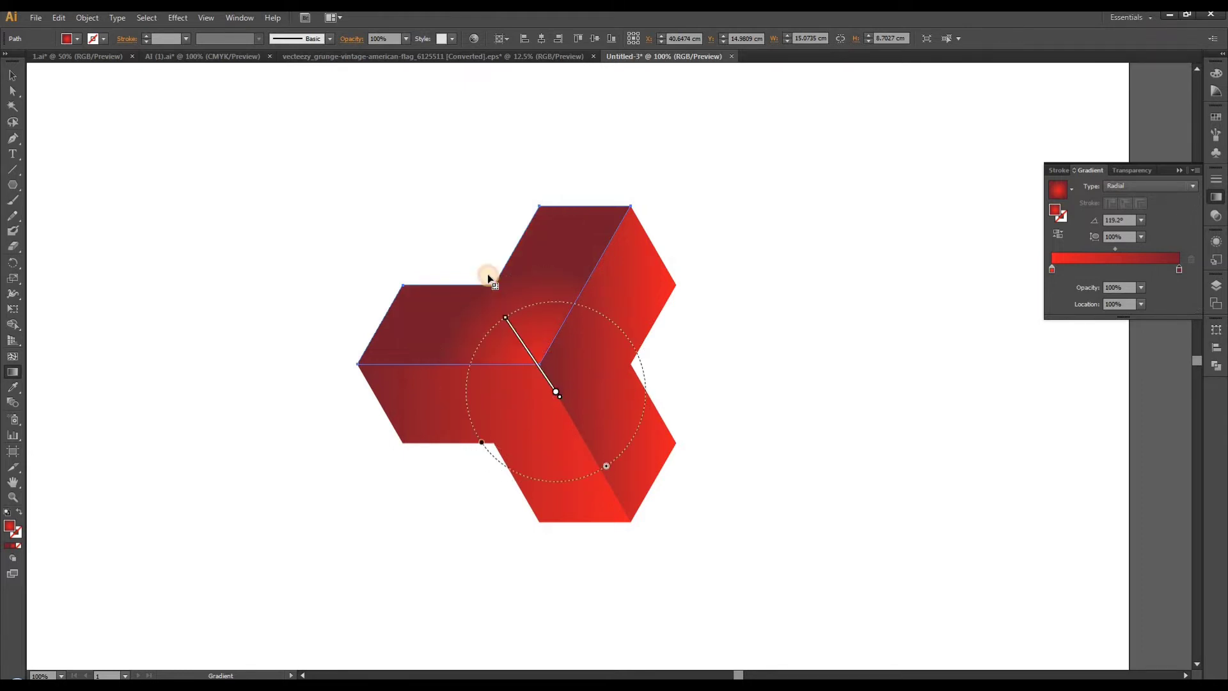
{"action": "left_click_drag", "start_coordinate": [505, 318], "coordinate": [476, 247]}
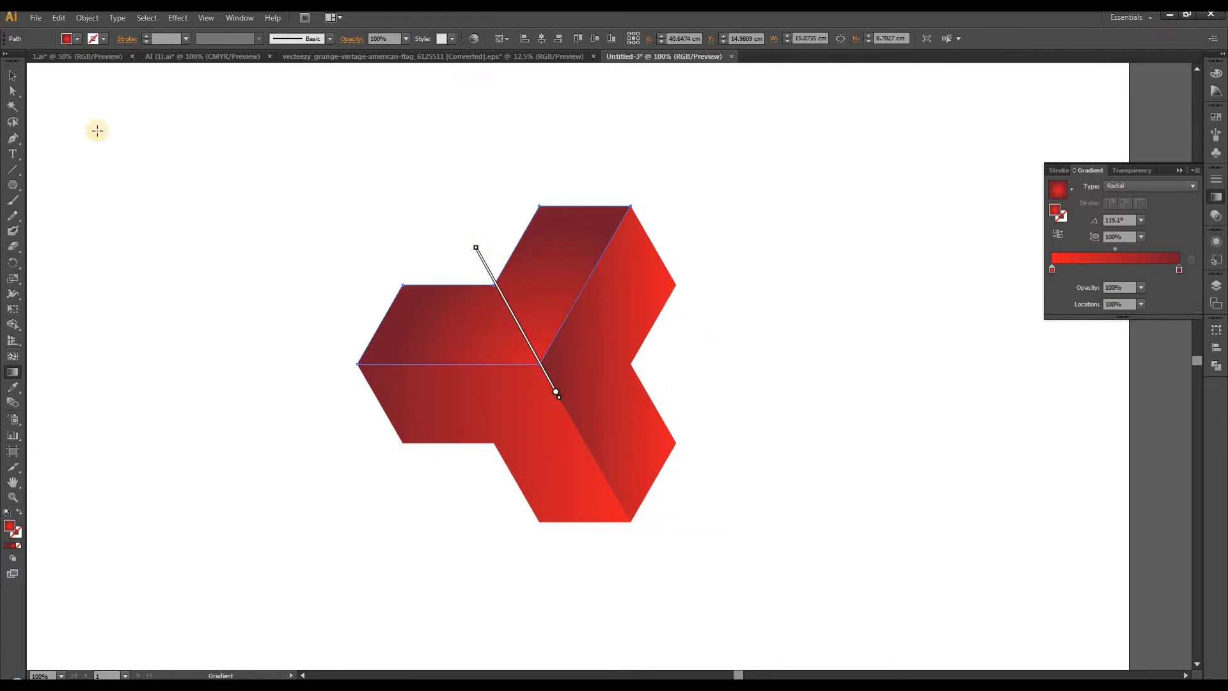
{"action": "left_click", "coordinate": [12, 75]}
{"action": "left_click", "coordinate": [784, 260]}
Step: Copy the upper-left arm's red radial gradient onto the right arm with the Eyedropper
{"action": "left_click", "coordinate": [604, 394]}
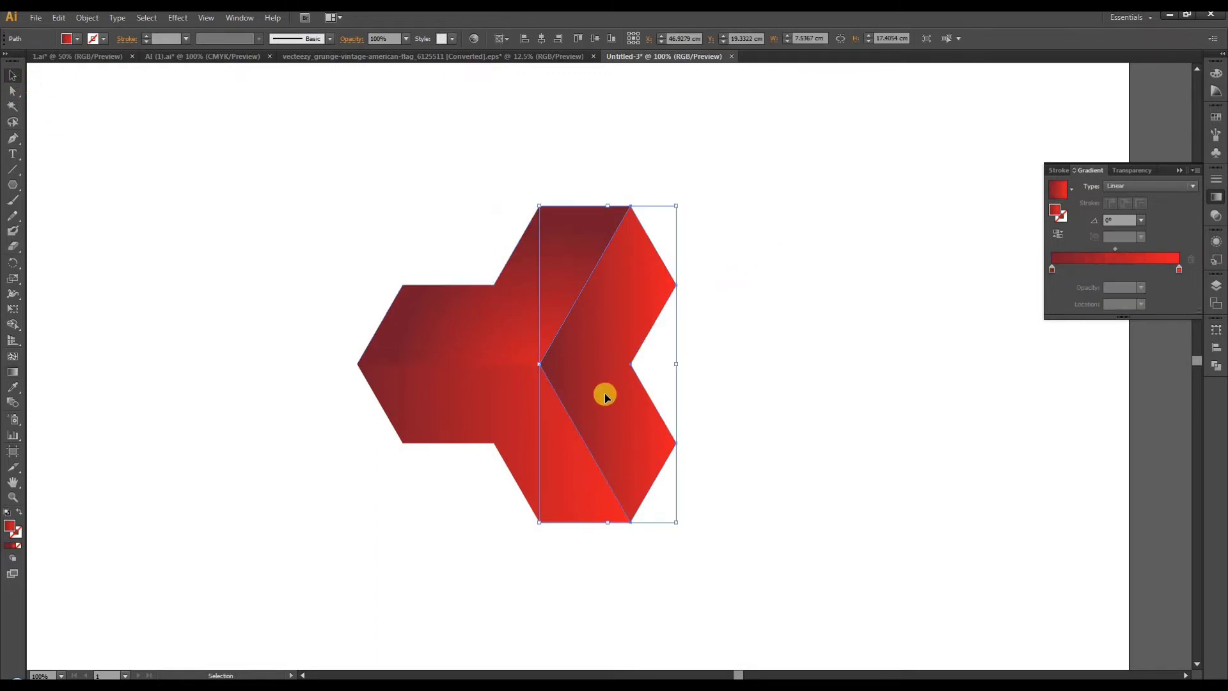
{"action": "key", "text": "i"}
{"action": "left_click", "coordinate": [556, 310]}
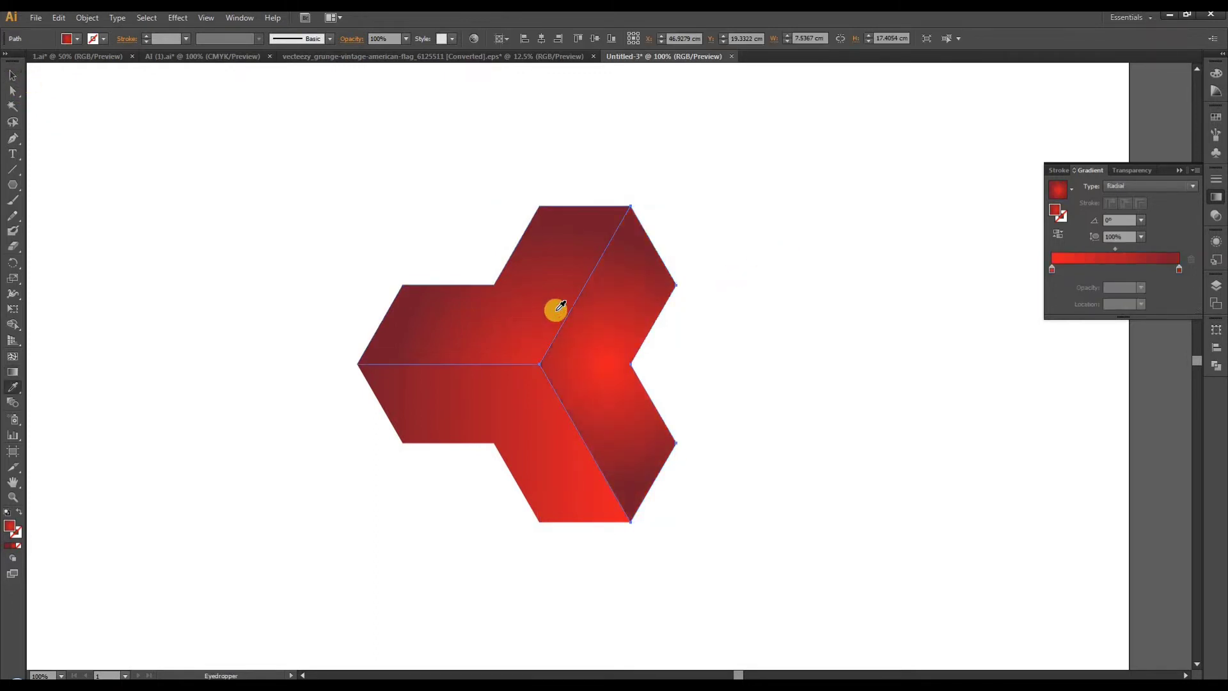
{"action": "left_click", "coordinate": [12, 75]}
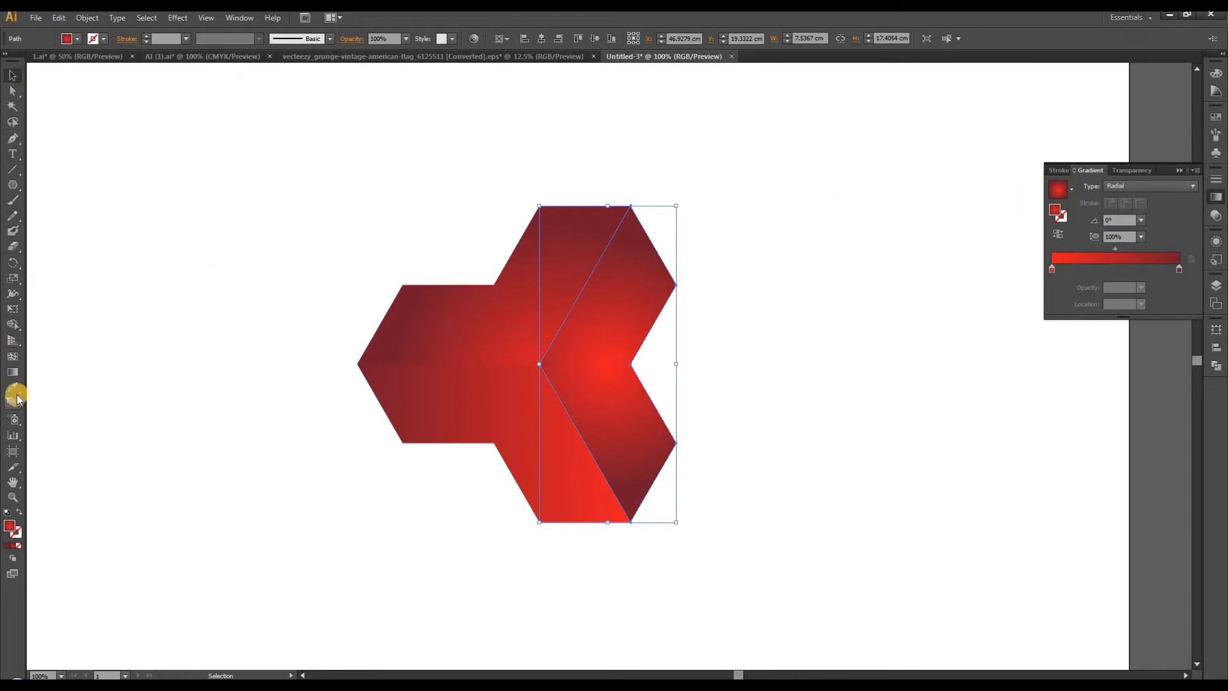
Step: Redraw the right arm's radial gradient horizontally from just left of the logo's centre to just past the arm's inner notch
{"action": "left_click", "coordinate": [18, 375]}
{"action": "left_click_drag", "start_coordinate": [540, 364], "coordinate": [638, 361]}
{"action": "left_click", "coordinate": [538, 365]}
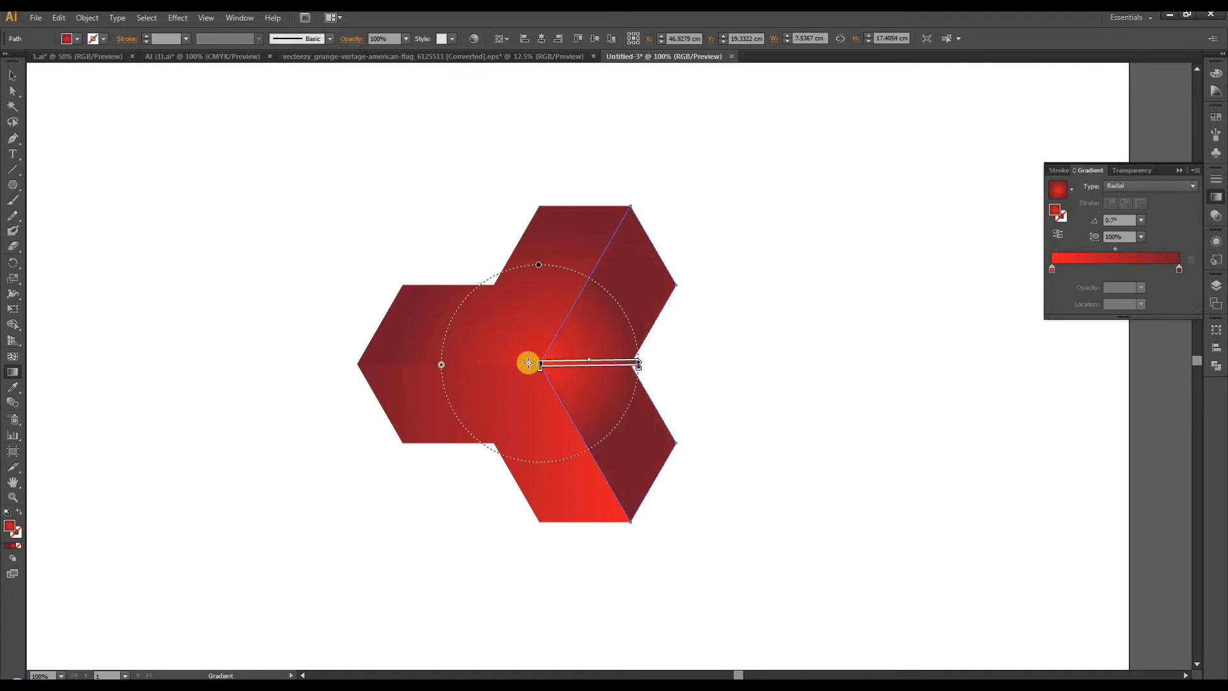
{"action": "left_click_drag", "start_coordinate": [528, 362], "coordinate": [653, 362]}
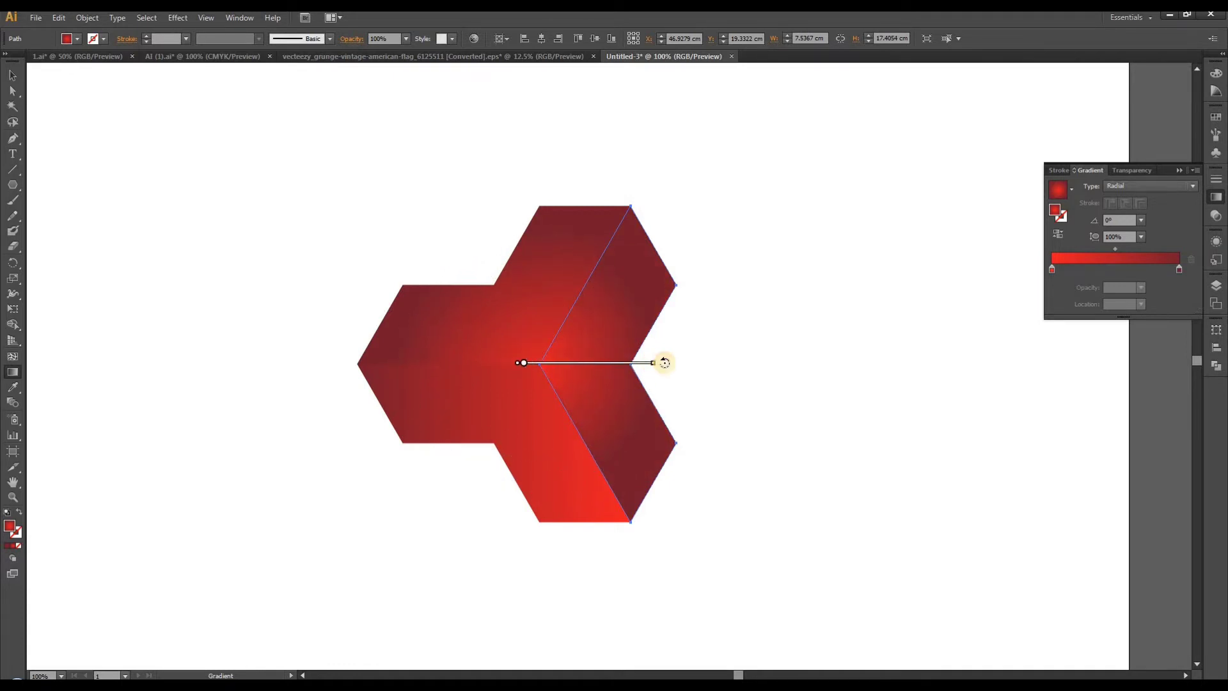
{"action": "left_click", "coordinate": [13, 75]}
{"action": "left_click", "coordinate": [384, 269]}
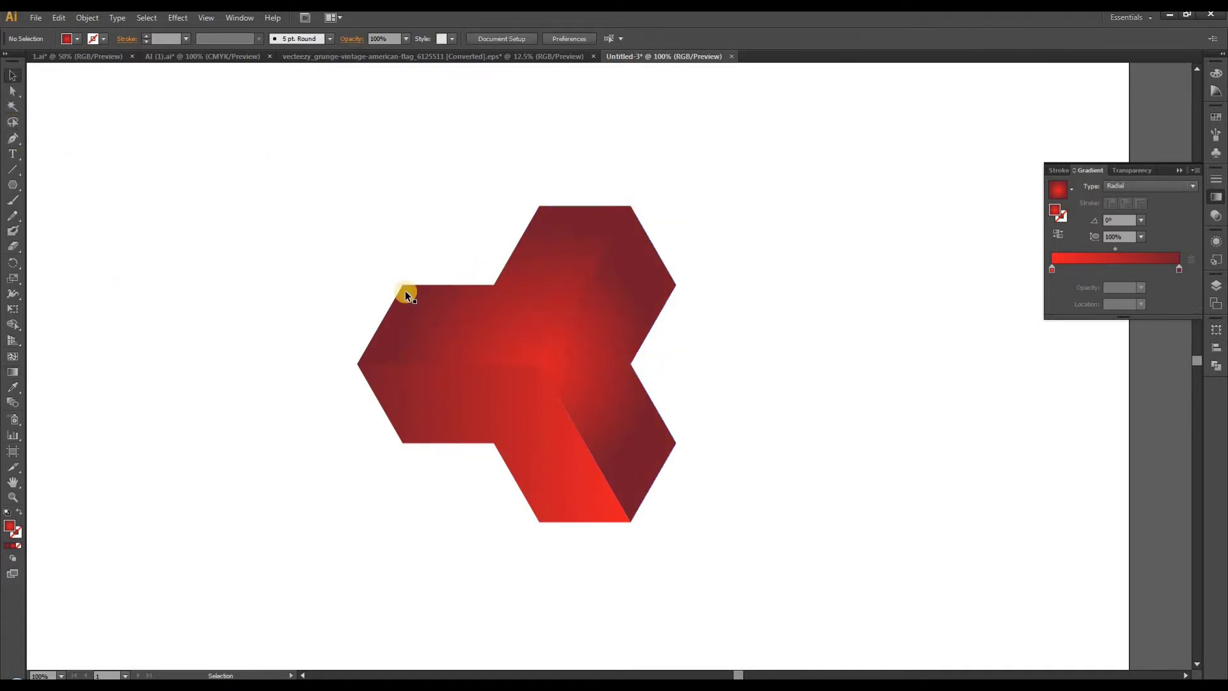
Step: Copy the right arm's red radial gradient onto the lower-left arm with the Eyedropper
{"action": "left_click", "coordinate": [493, 432]}
{"action": "left_click", "coordinate": [13, 371]}
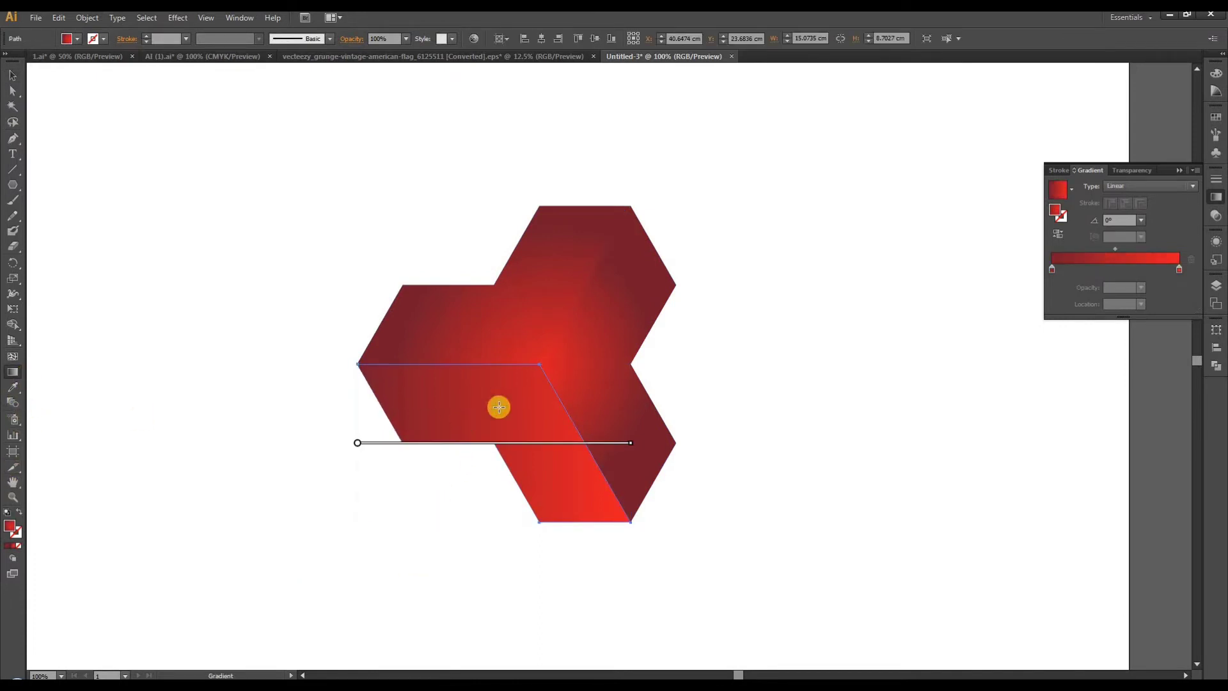
{"action": "left_click", "coordinate": [12, 75]}
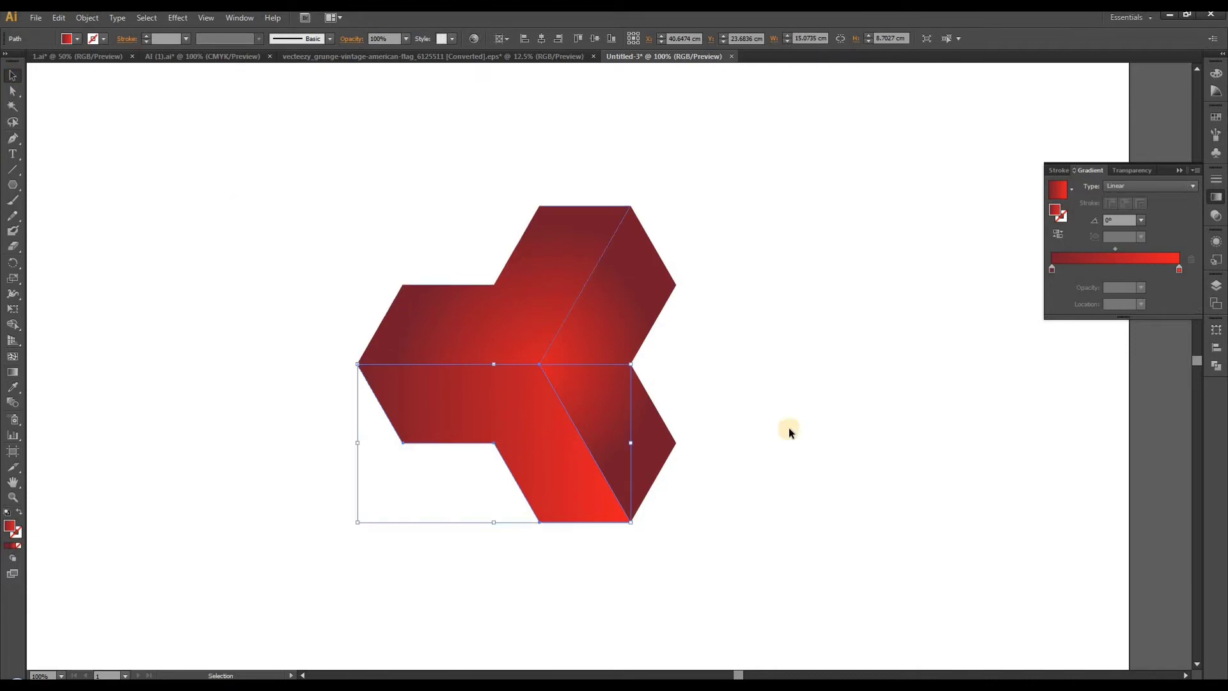
{"action": "key", "text": "i"}
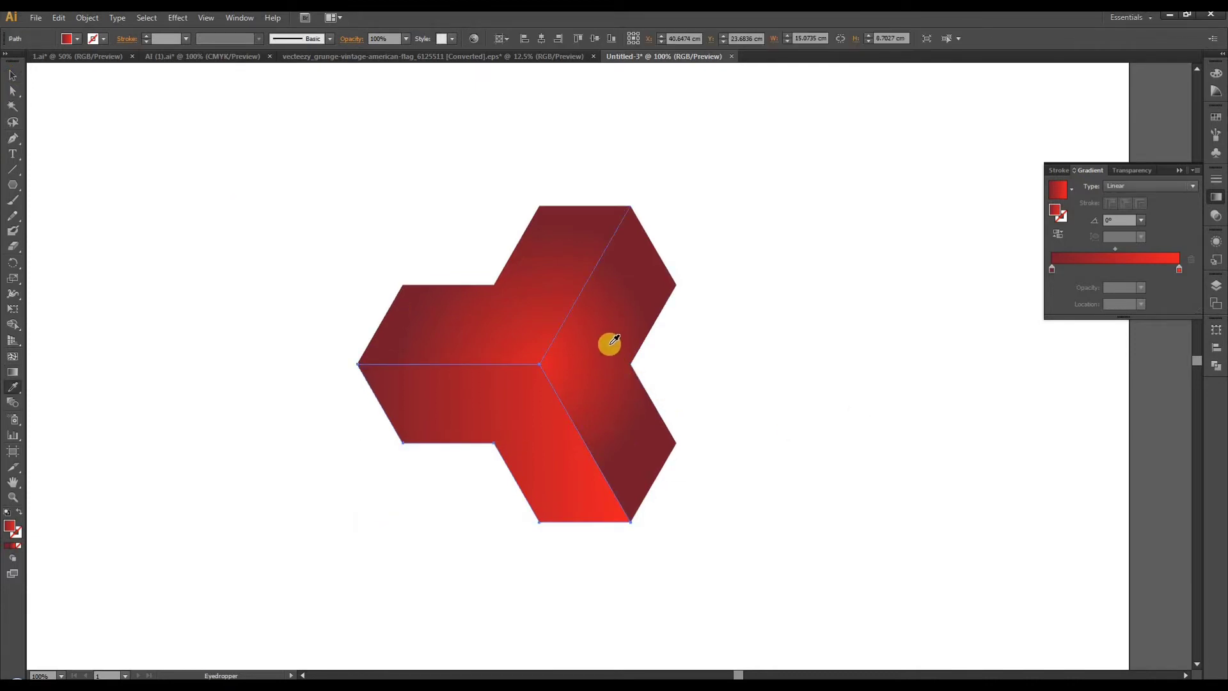
{"action": "left_click", "coordinate": [610, 344]}
{"action": "left_click", "coordinate": [12, 75]}
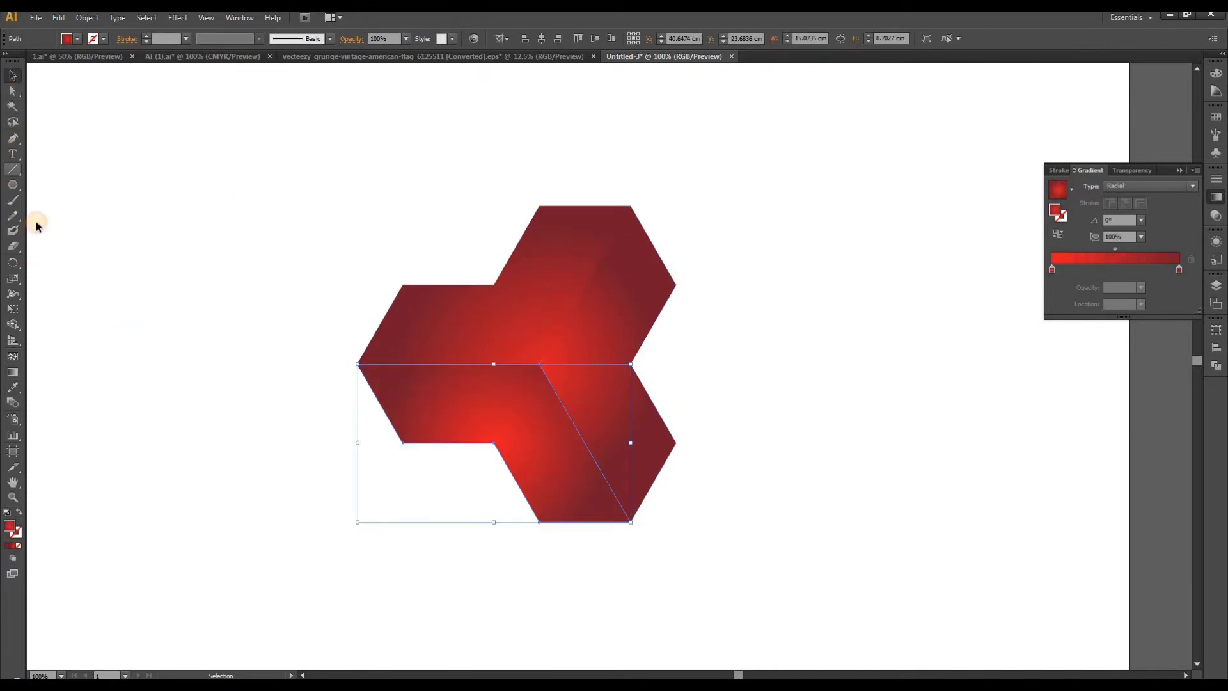
Step: Redraw the lower-left arm's radial gradient from just above the logo's centre diagonally down past its inner notch, and deselect the arm
{"action": "left_click", "coordinate": [12, 372]}
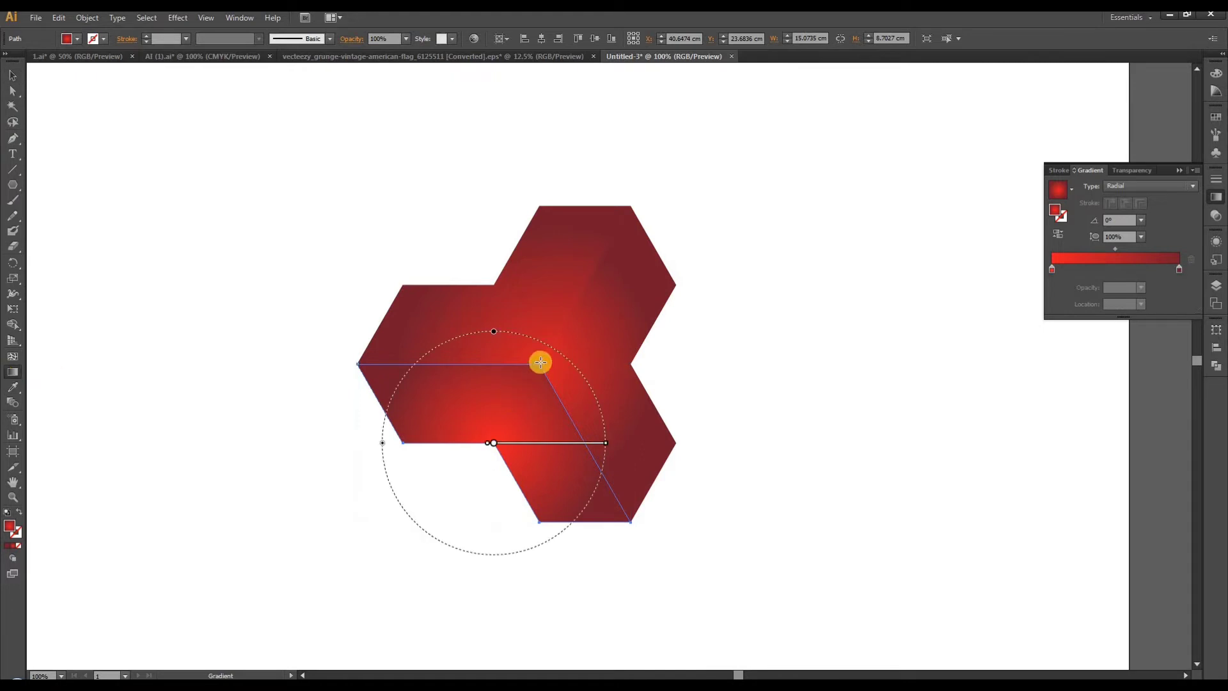
{"action": "left_click_drag", "start_coordinate": [546, 358], "coordinate": [532, 382]}
{"action": "left_click_drag", "start_coordinate": [509, 423], "coordinate": [497, 438]}
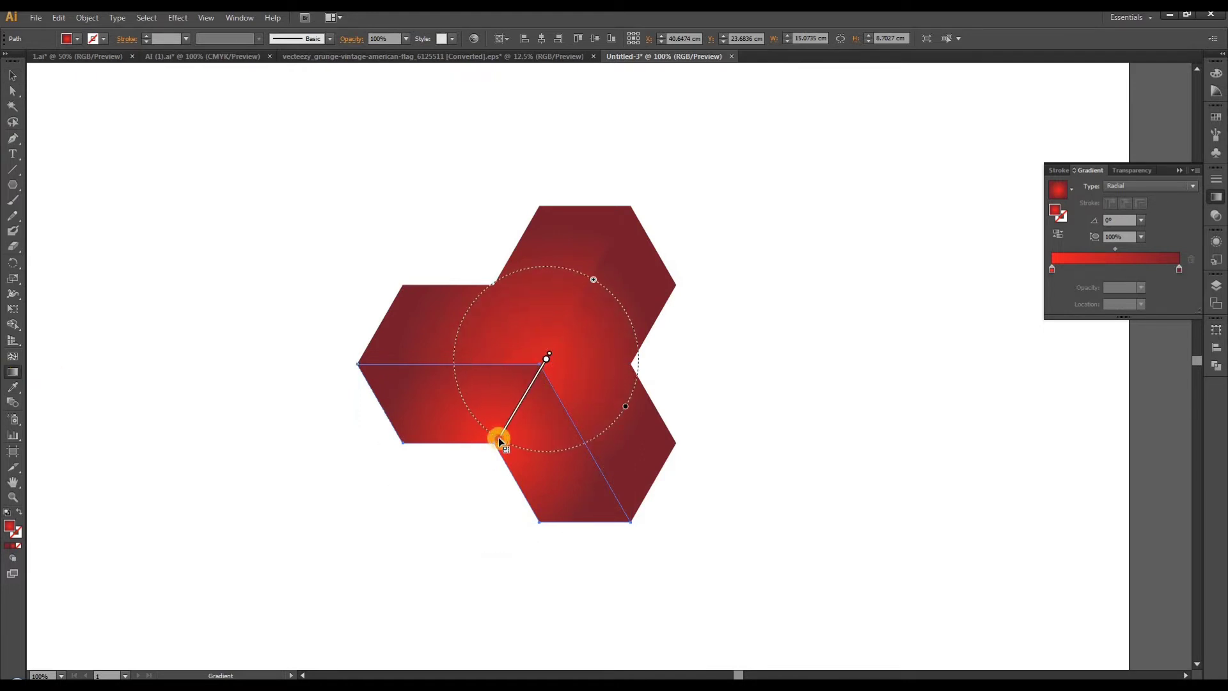
{"action": "left_click_drag", "start_coordinate": [543, 351], "coordinate": [474, 488]}
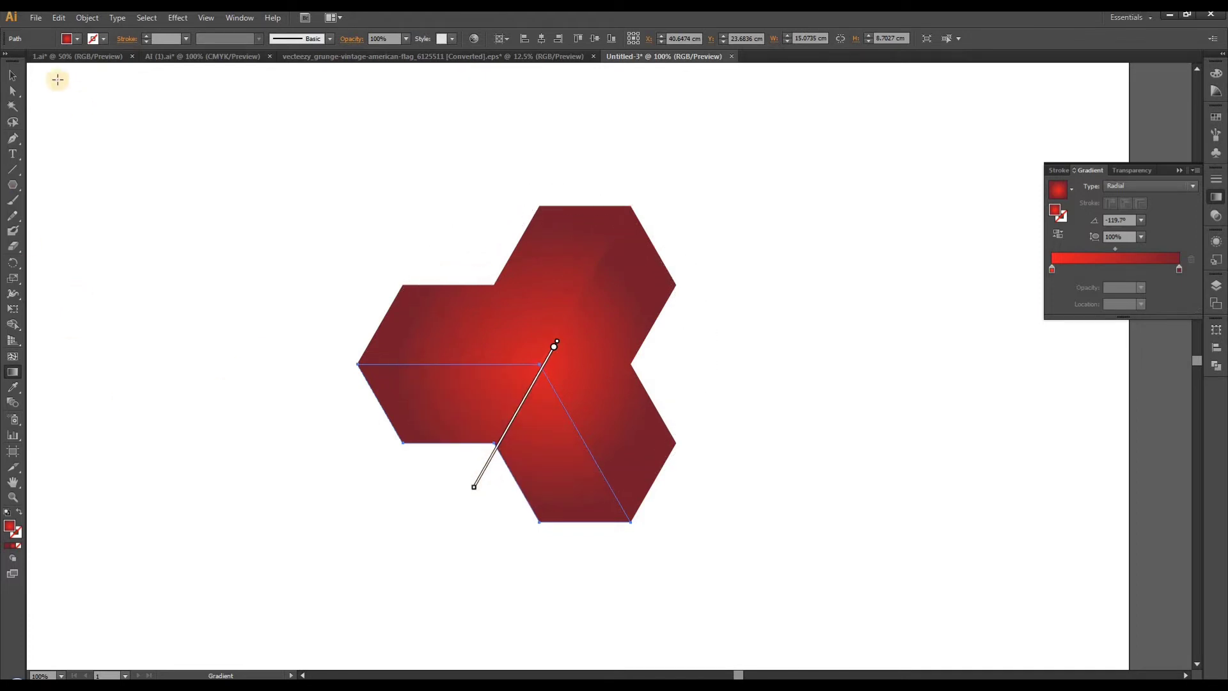
{"action": "left_click", "coordinate": [14, 75]}
{"action": "left_click", "coordinate": [613, 212]}
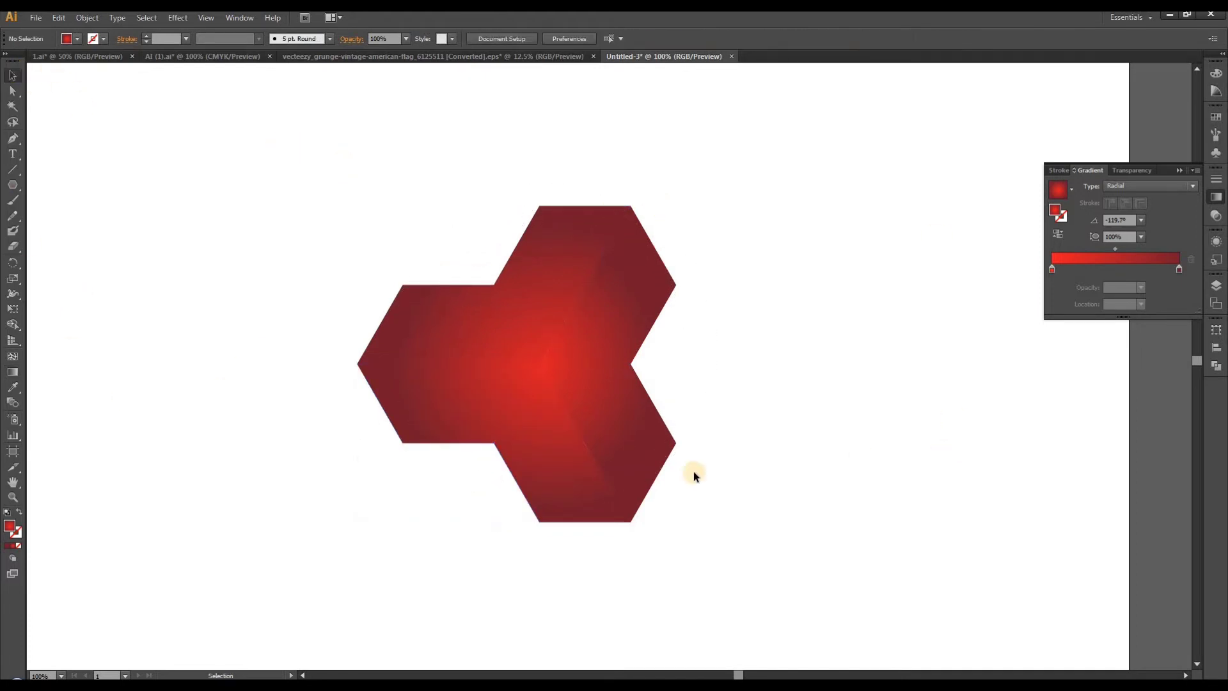
Step: Lighten the dark end stop of the upper-left arm's gradient by raising its R value to 141
{"action": "left_click", "coordinate": [560, 266]}
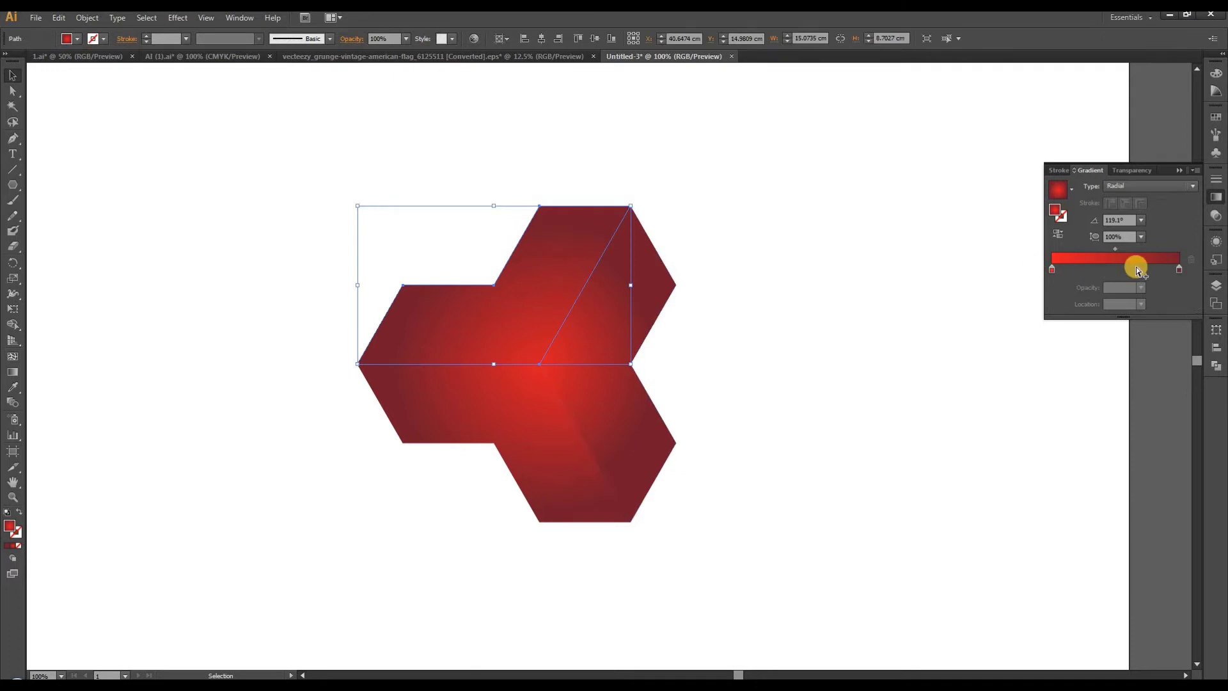
{"action": "double_click", "coordinate": [1179, 269]}
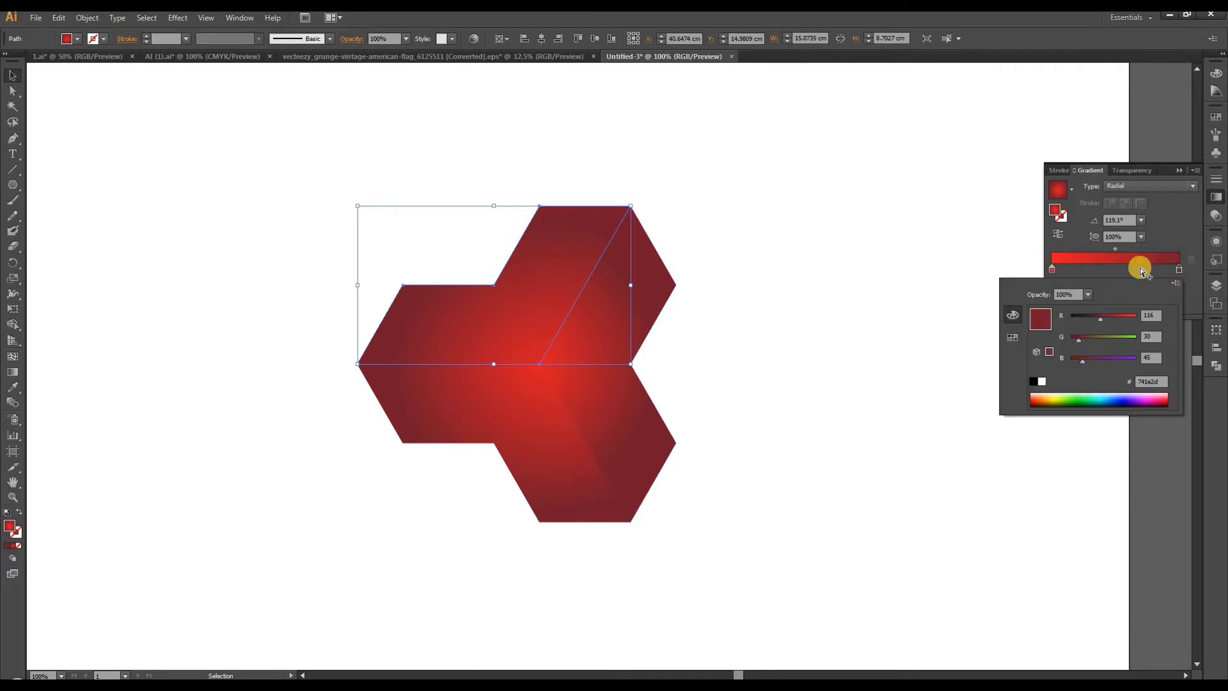
{"action": "left_click_drag", "start_coordinate": [1108, 322], "coordinate": [1105, 317]}
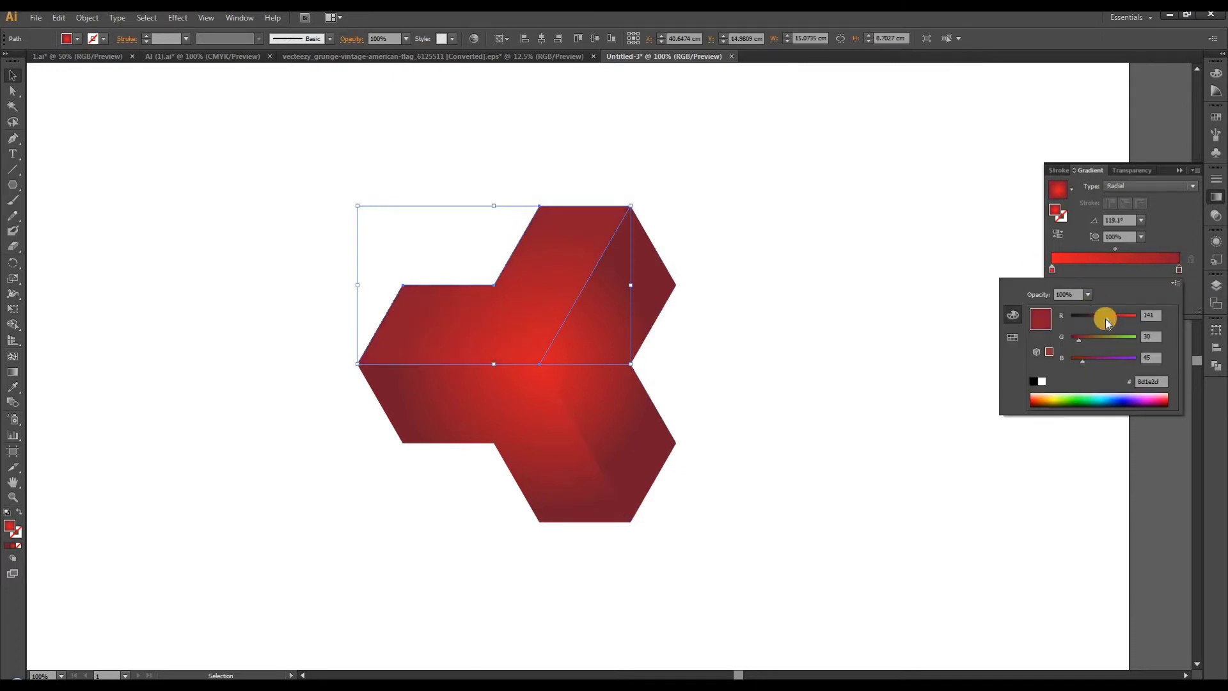
{"action": "left_click", "coordinate": [1001, 249]}
{"action": "left_click", "coordinate": [1001, 250]}
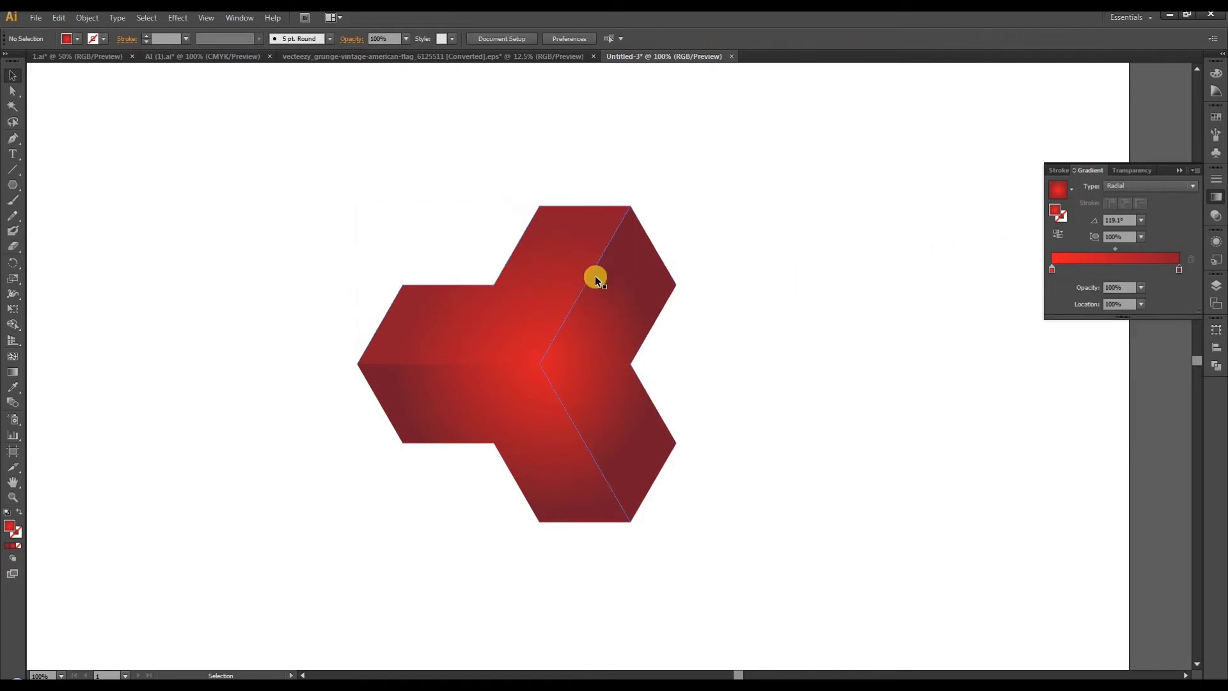
Step: Copy the upper-left arm and paste the duplicate in place
{"action": "left_click", "coordinate": [555, 268]}
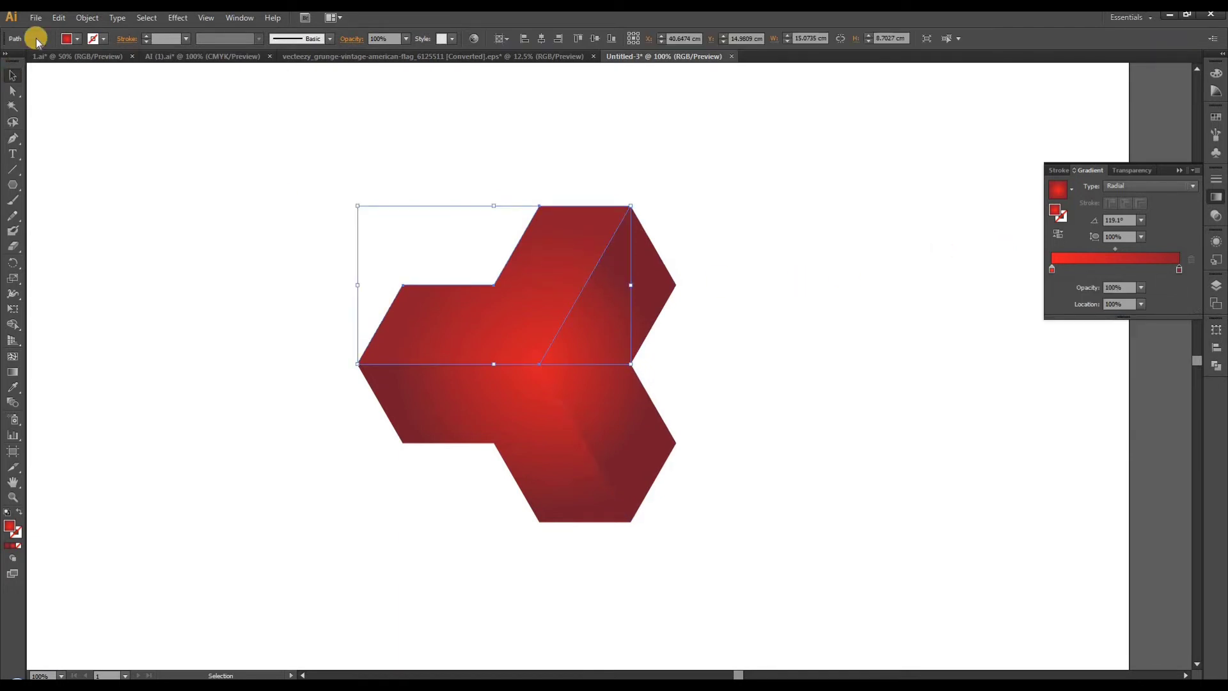
{"action": "left_click", "coordinate": [58, 17]}
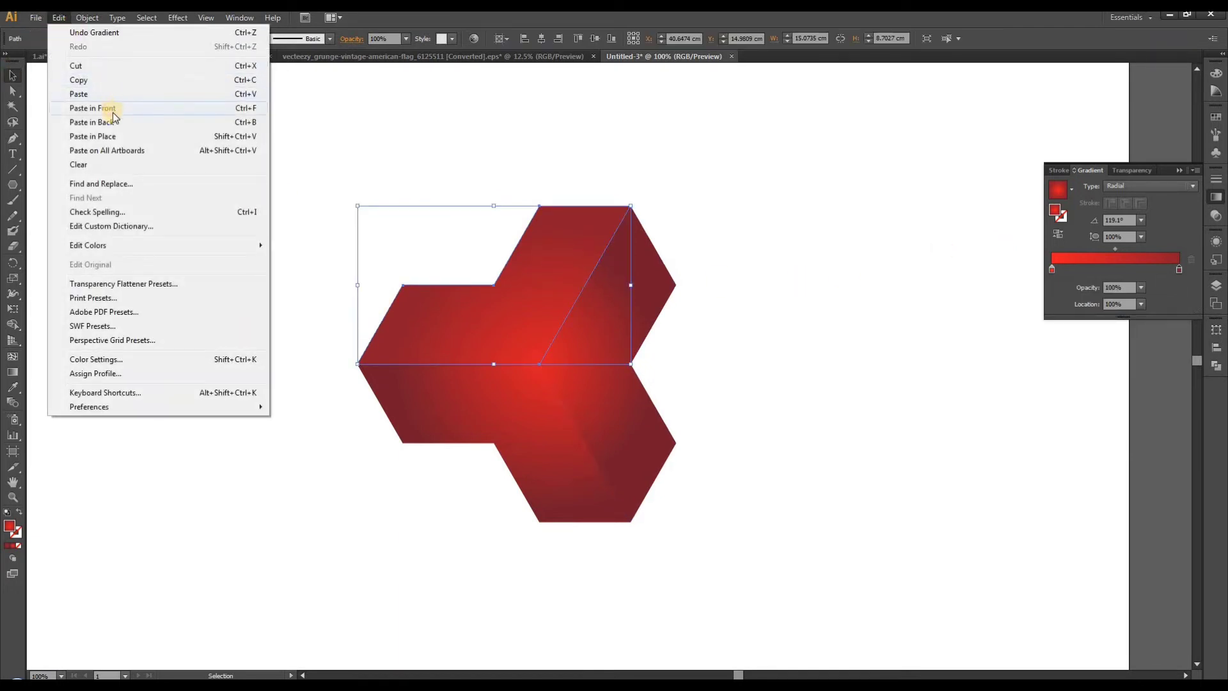
{"action": "left_click", "coordinate": [88, 80]}
{"action": "left_click", "coordinate": [57, 19]}
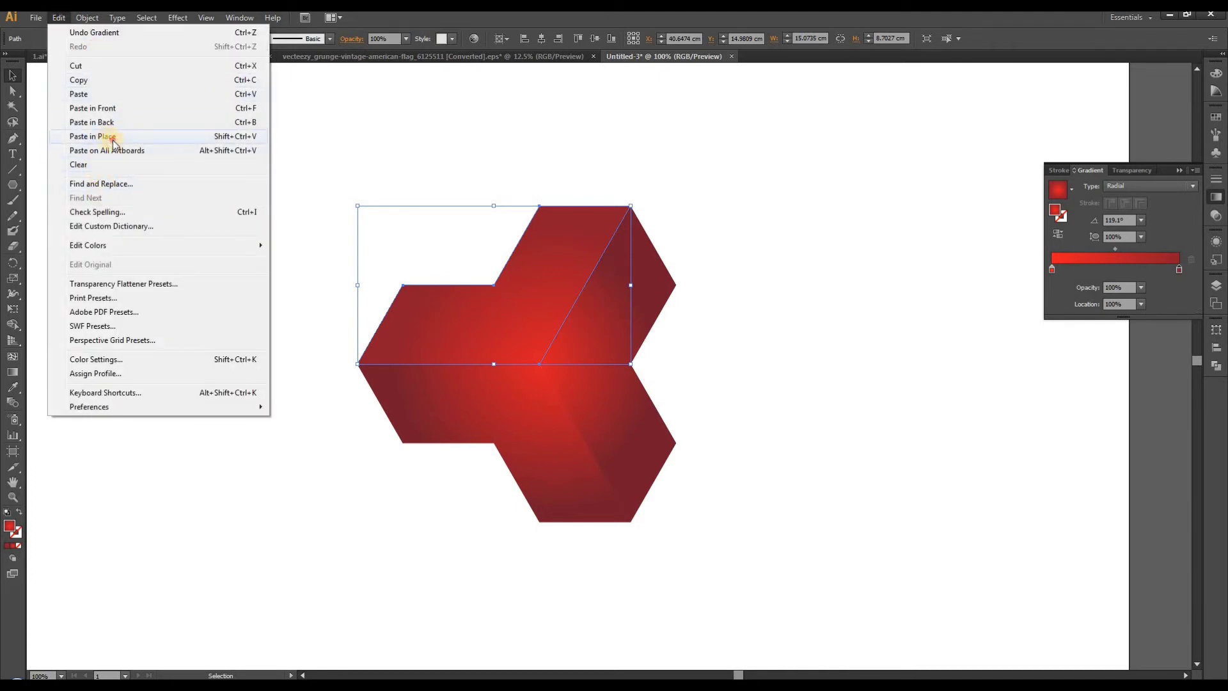
{"action": "left_click", "coordinate": [112, 142]}
Step: Fill the pasted arm with the White, Black gradient preset and change its type to Radial
{"action": "left_click", "coordinate": [1070, 189]}
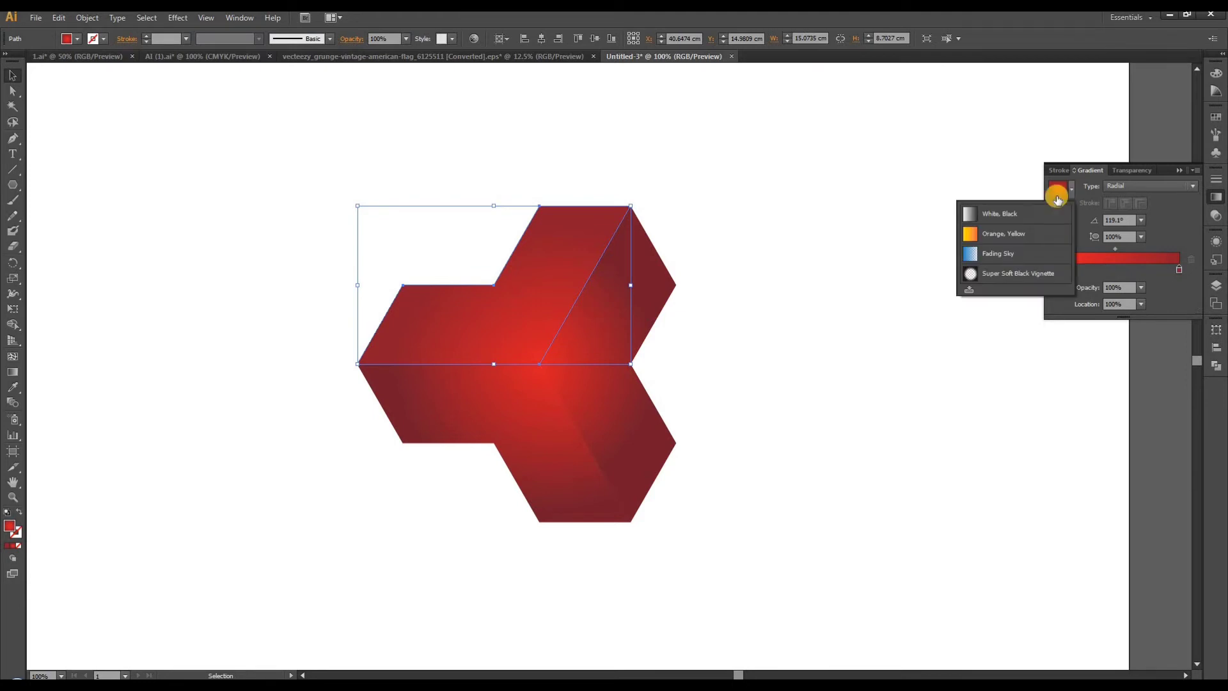
{"action": "left_click", "coordinate": [1013, 211]}
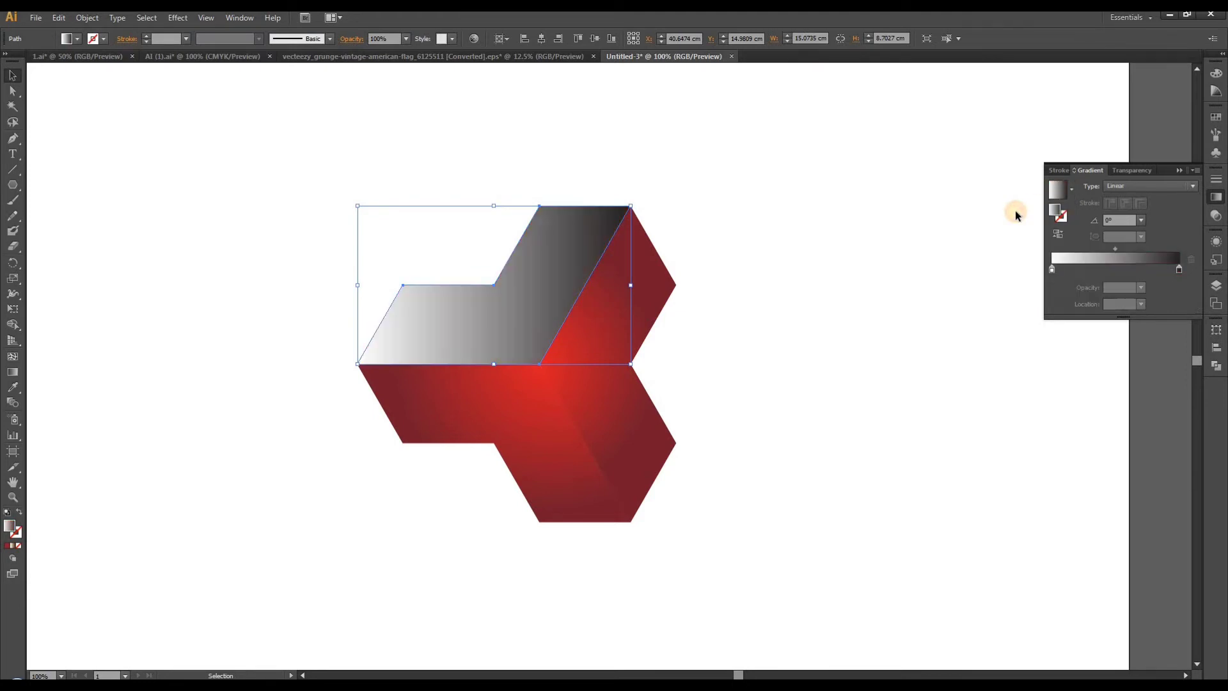
{"action": "left_click", "coordinate": [1149, 190]}
{"action": "left_click", "coordinate": [1135, 203]}
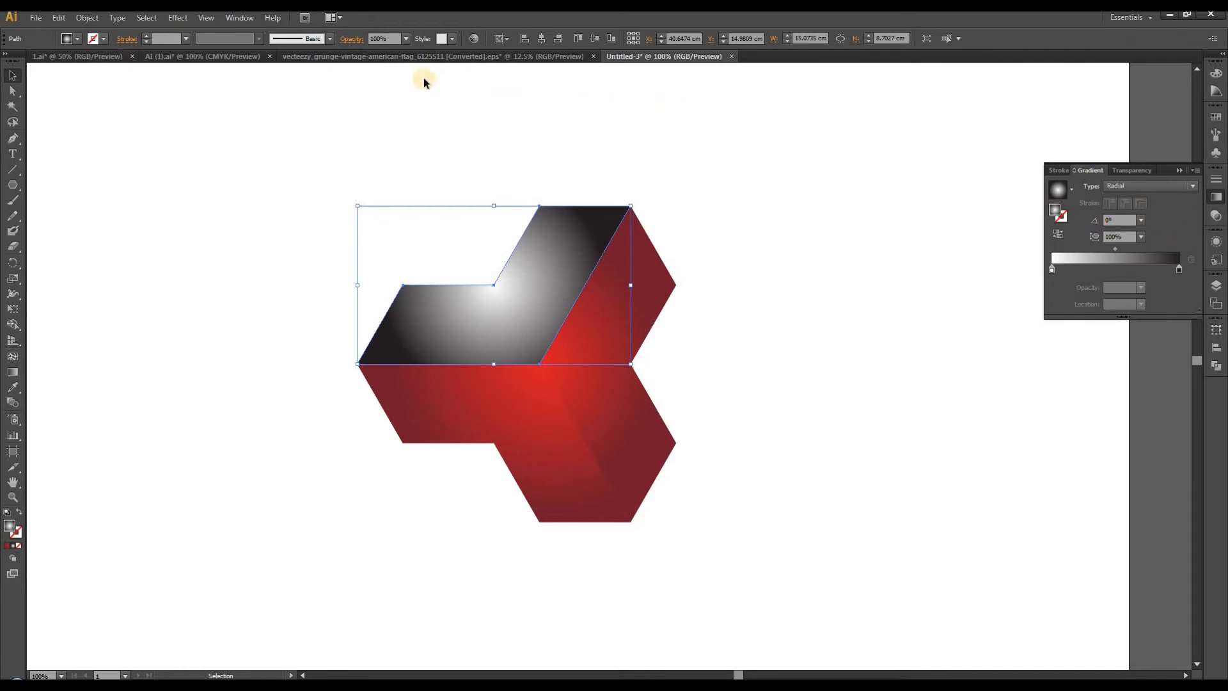
Step: Set the black-and-white arm copy's blending mode to Screen
{"action": "left_click", "coordinate": [349, 44]}
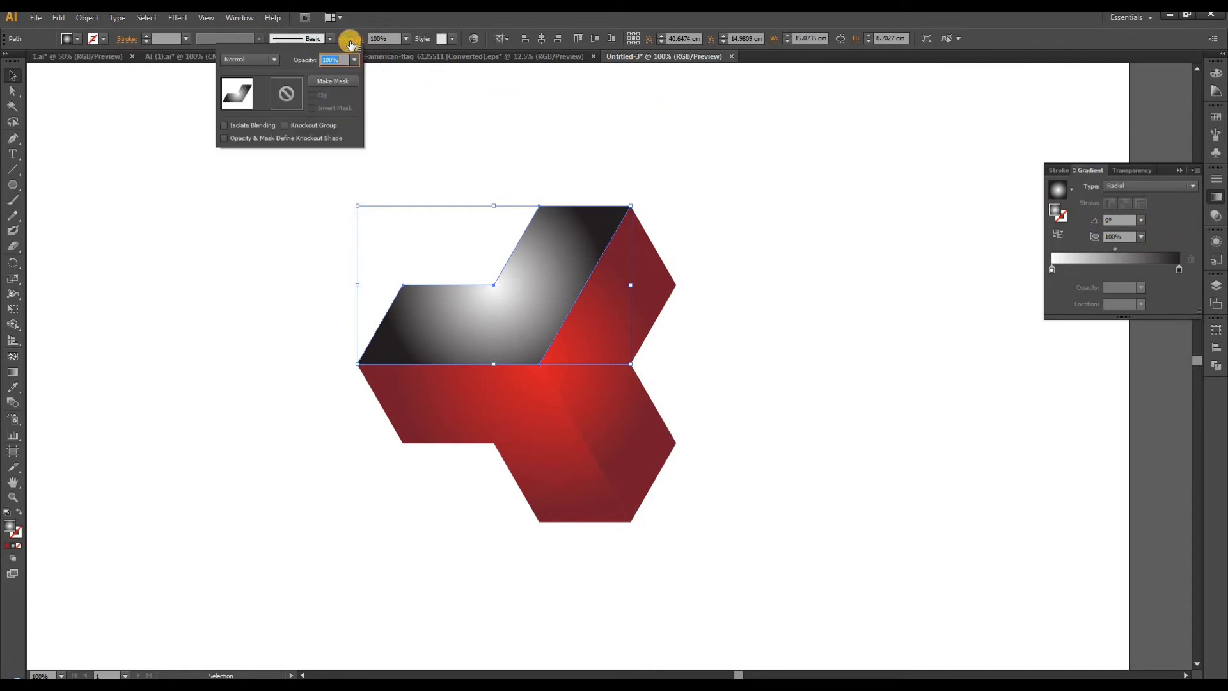
{"action": "left_click", "coordinate": [273, 59]}
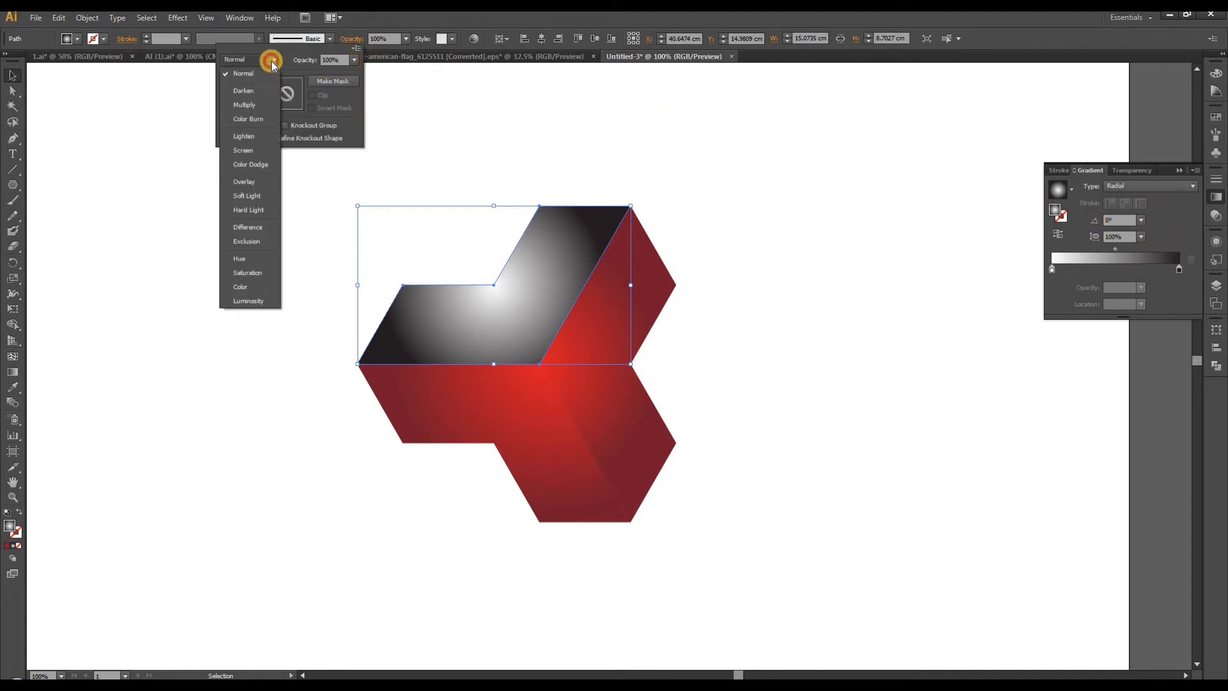
{"action": "left_click", "coordinate": [243, 154]}
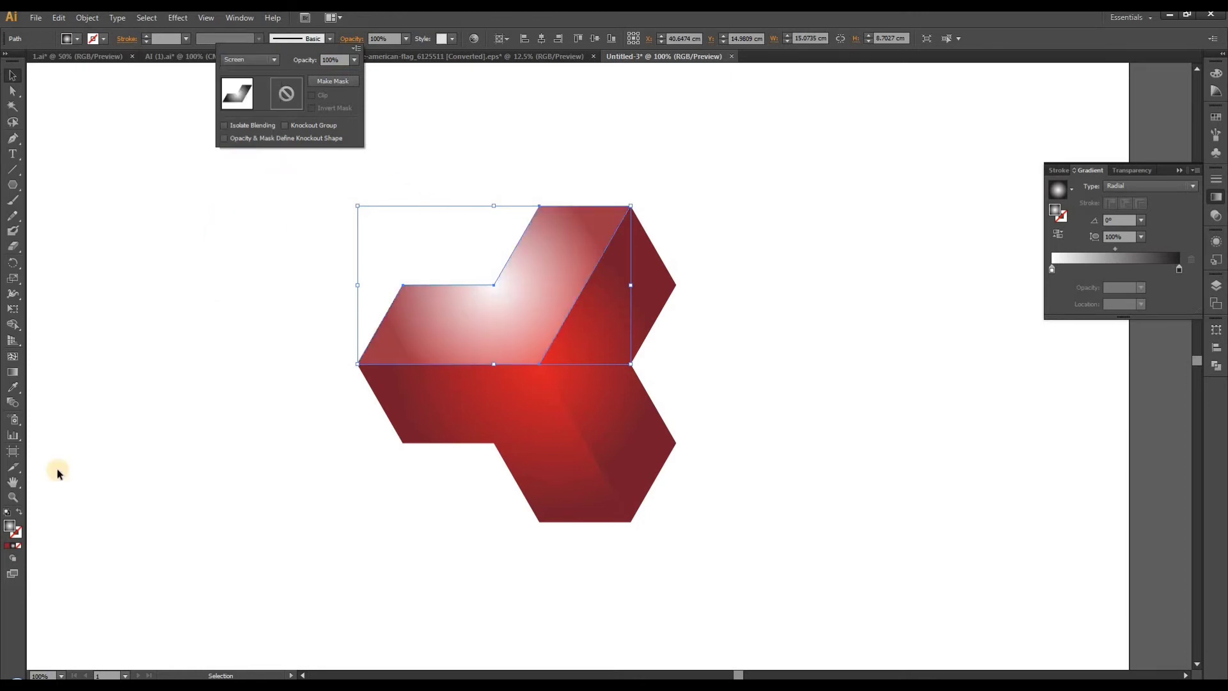
{"action": "left_click", "coordinate": [12, 372]}
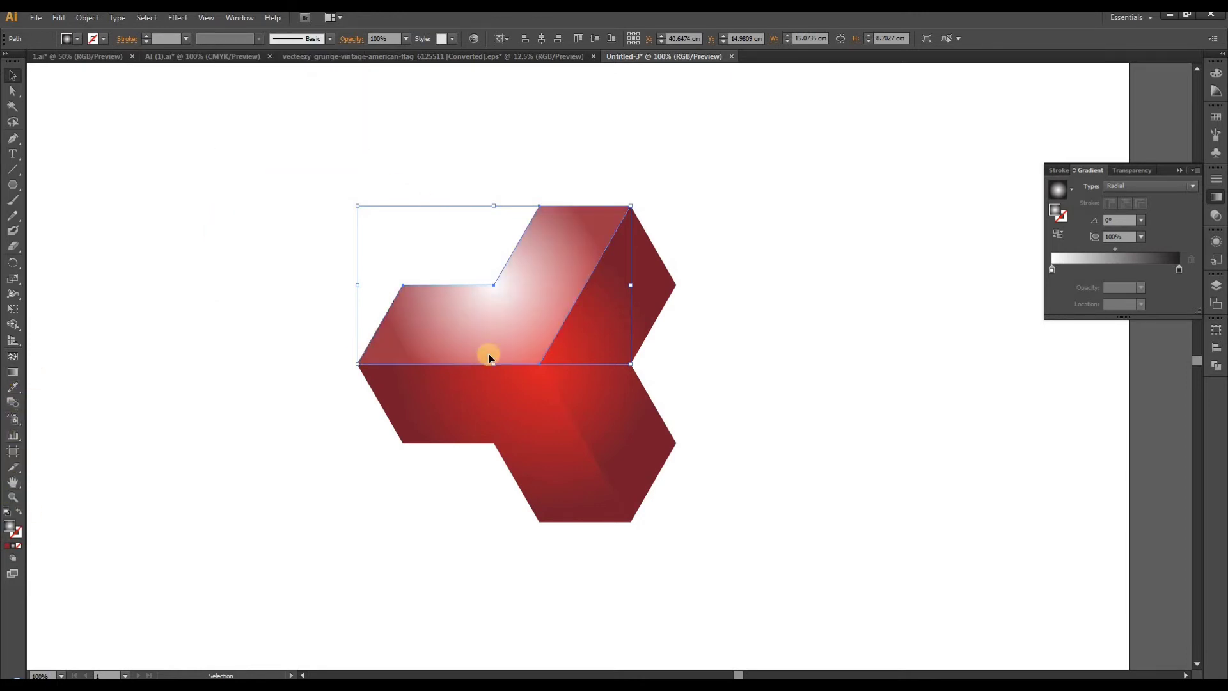
Step: Redraw the overlay's radial gradient from just below the logo's centre to beyond the upper-left notch, and shift it slightly toward the upper left
{"action": "left_click", "coordinate": [12, 372]}
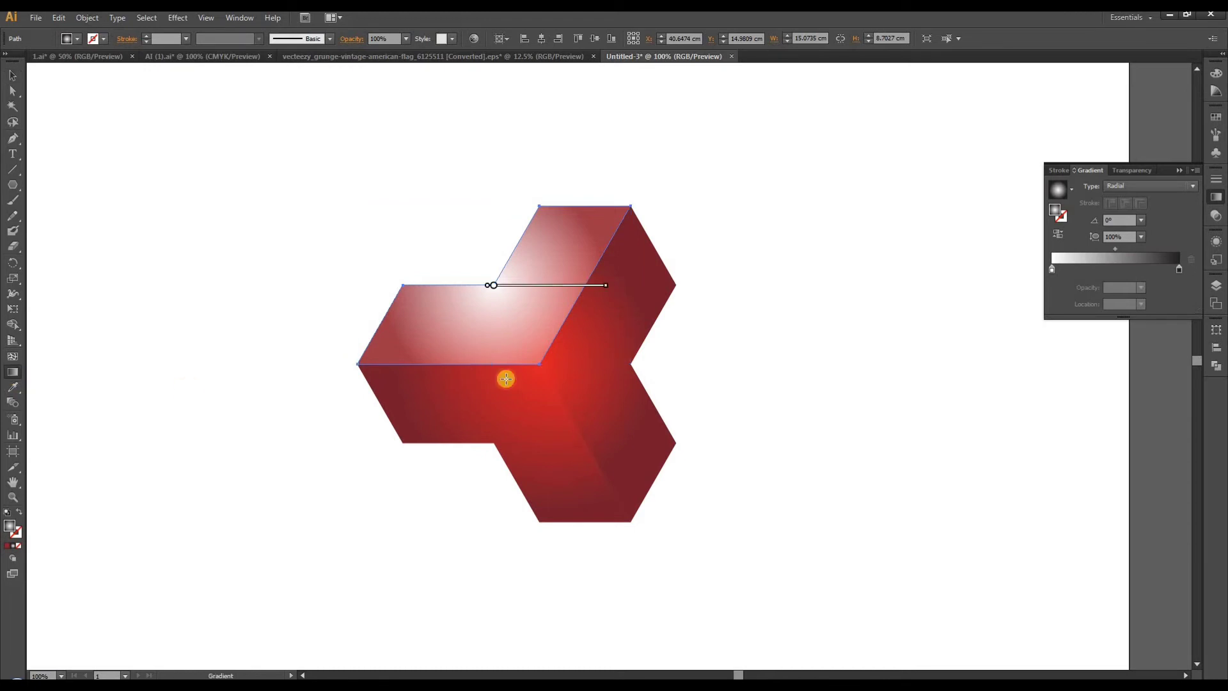
{"action": "mouse_move", "coordinate": [546, 351]}
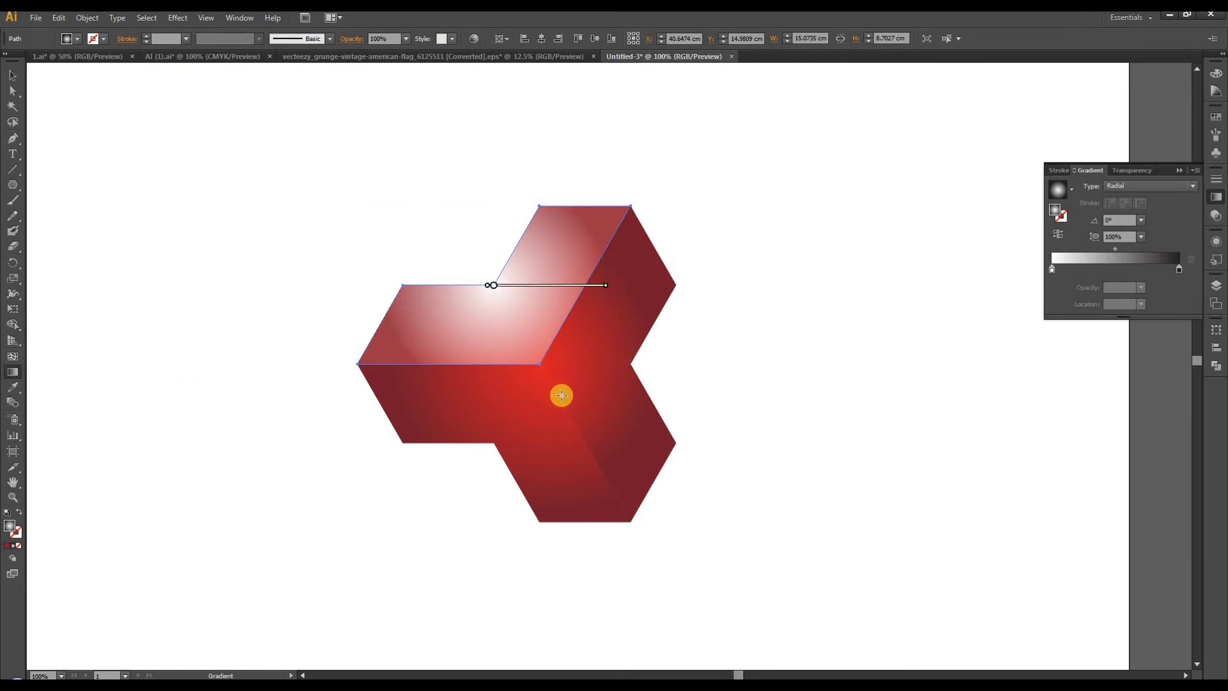
{"action": "left_click_drag", "start_coordinate": [561, 400], "coordinate": [494, 282]}
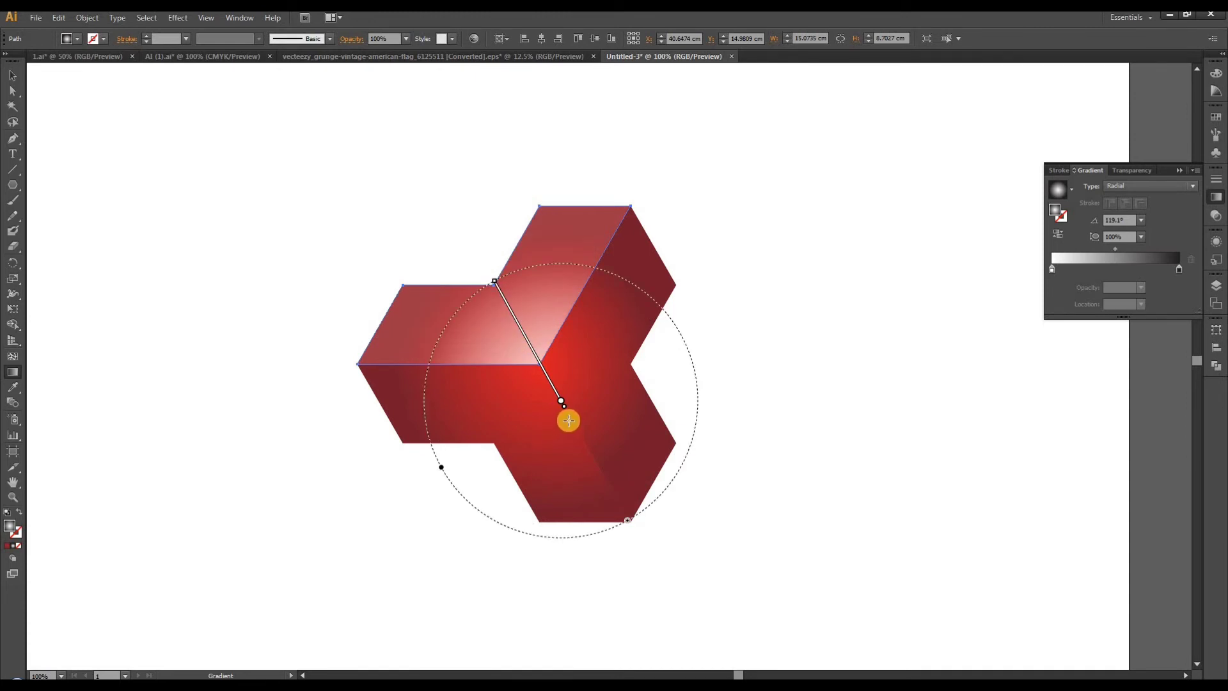
{"action": "left_click_drag", "start_coordinate": [568, 420], "coordinate": [488, 254]}
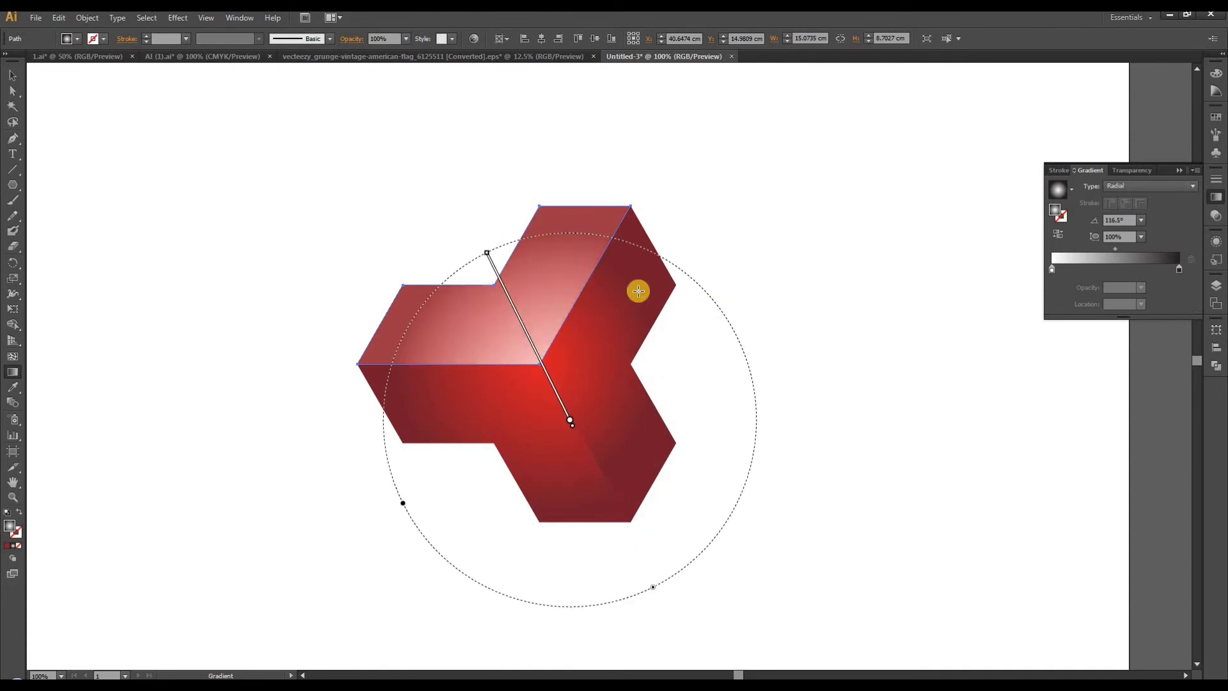
{"action": "left_click_drag", "start_coordinate": [546, 384], "coordinate": [538, 361]}
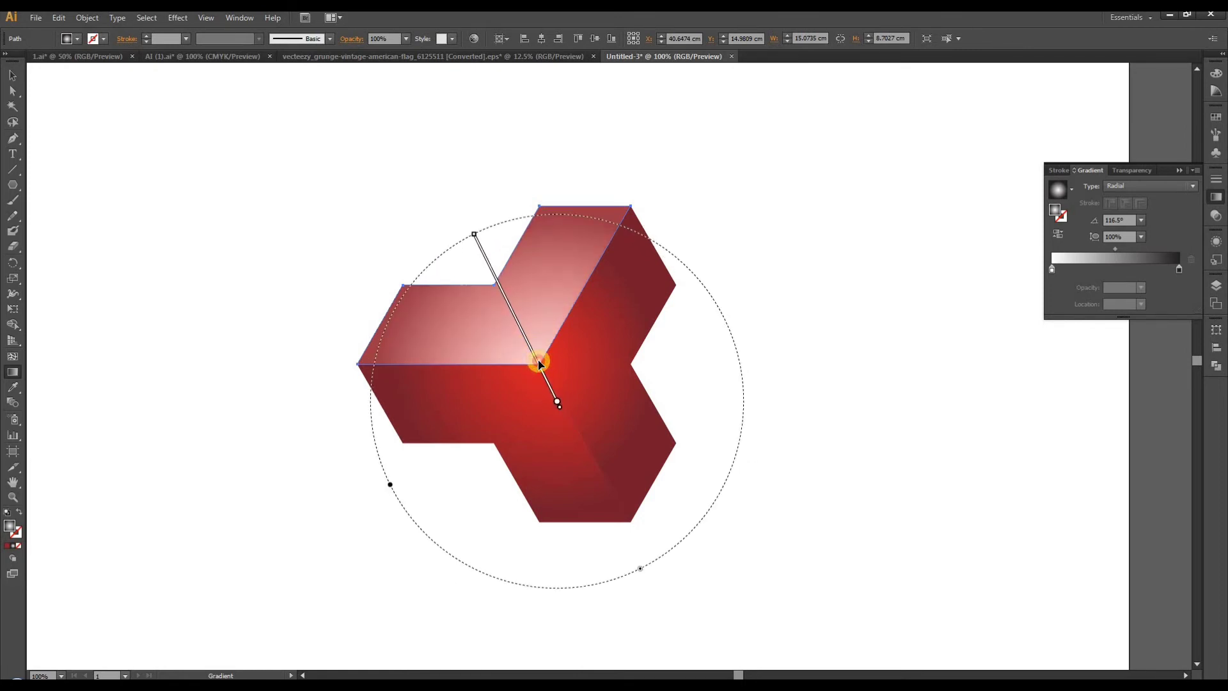
Step: Reduce the highlight overlay's opacity to 80% and deselect it
{"action": "left_click", "coordinate": [406, 39]}
{"action": "left_click", "coordinate": [425, 165]}
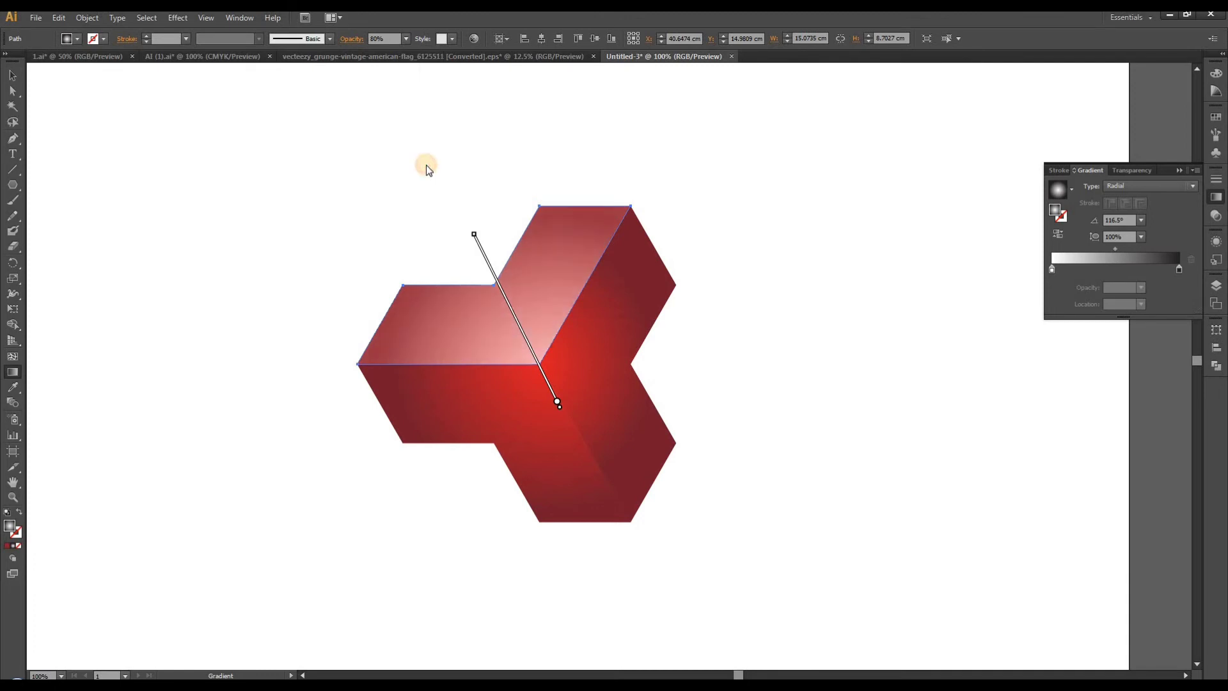
{"action": "left_click", "coordinate": [12, 75]}
{"action": "left_click", "coordinate": [331, 215]}
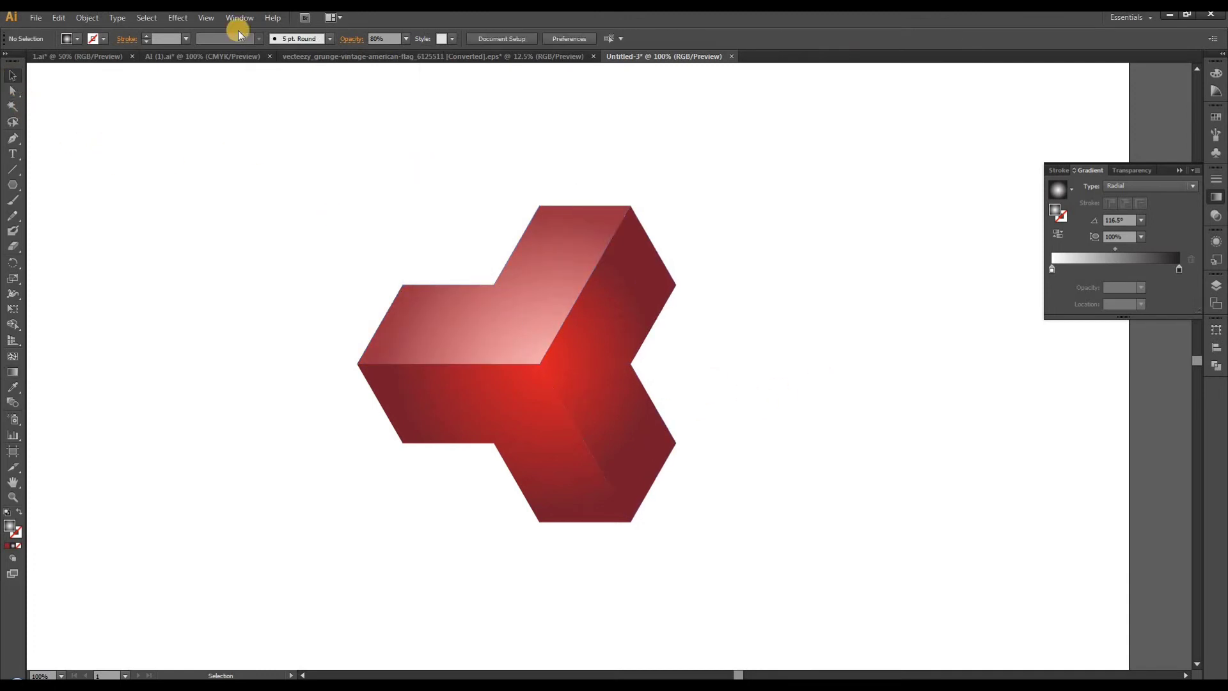
Step: Select the whole three-armed logo and make a new pattern from it, acknowledging the notice
{"action": "scroll", "coordinate": [742, 279], "scroll_direction": "down", "scroll_amount": 1}
{"action": "scroll", "coordinate": [717, 201], "scroll_direction": "down", "scroll_amount": 1}
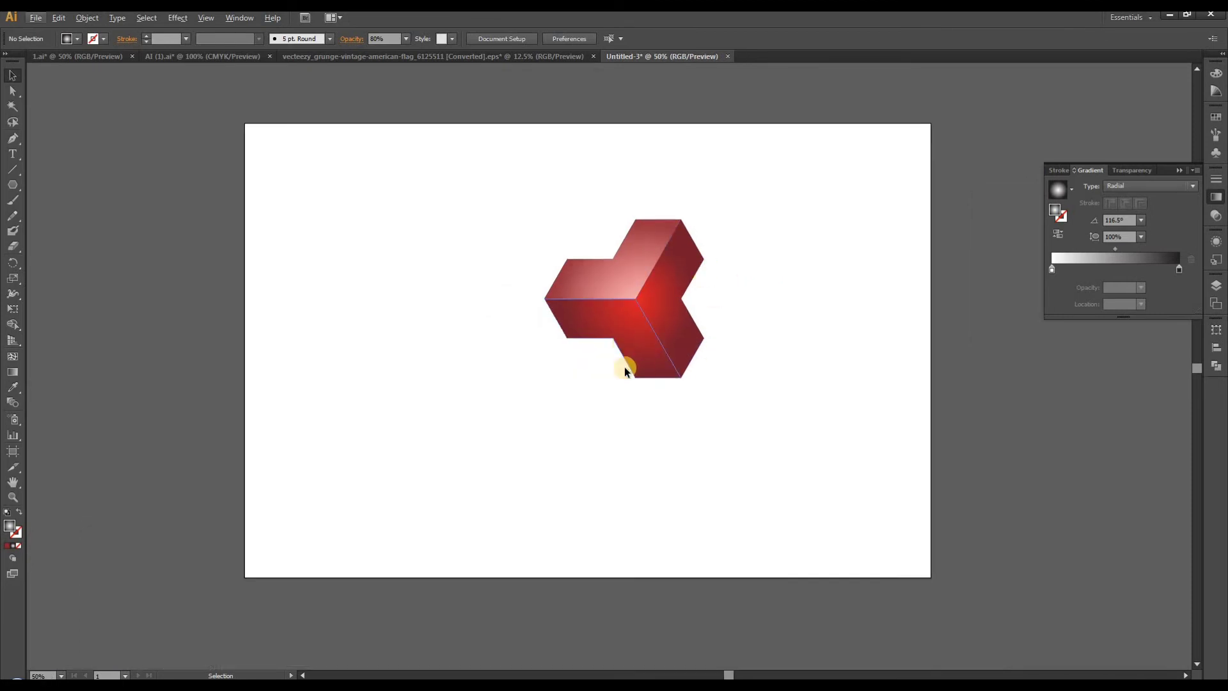
{"action": "left_click_drag", "start_coordinate": [480, 183], "coordinate": [742, 400]}
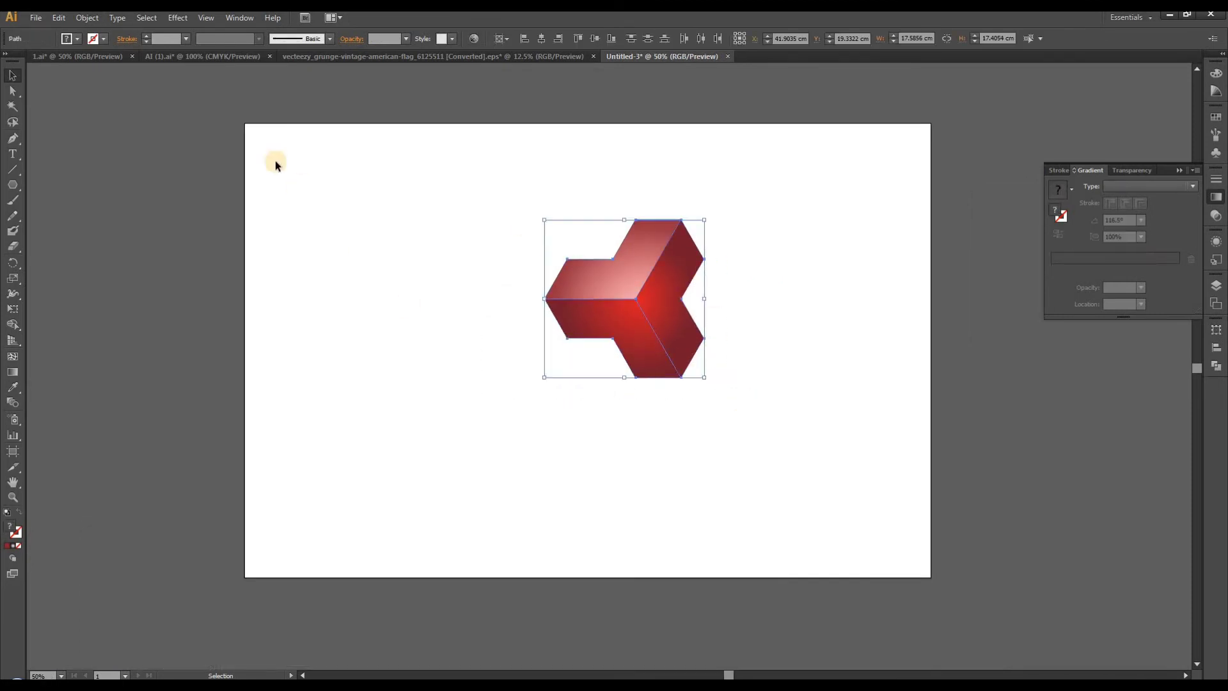
{"action": "left_click", "coordinate": [90, 17]}
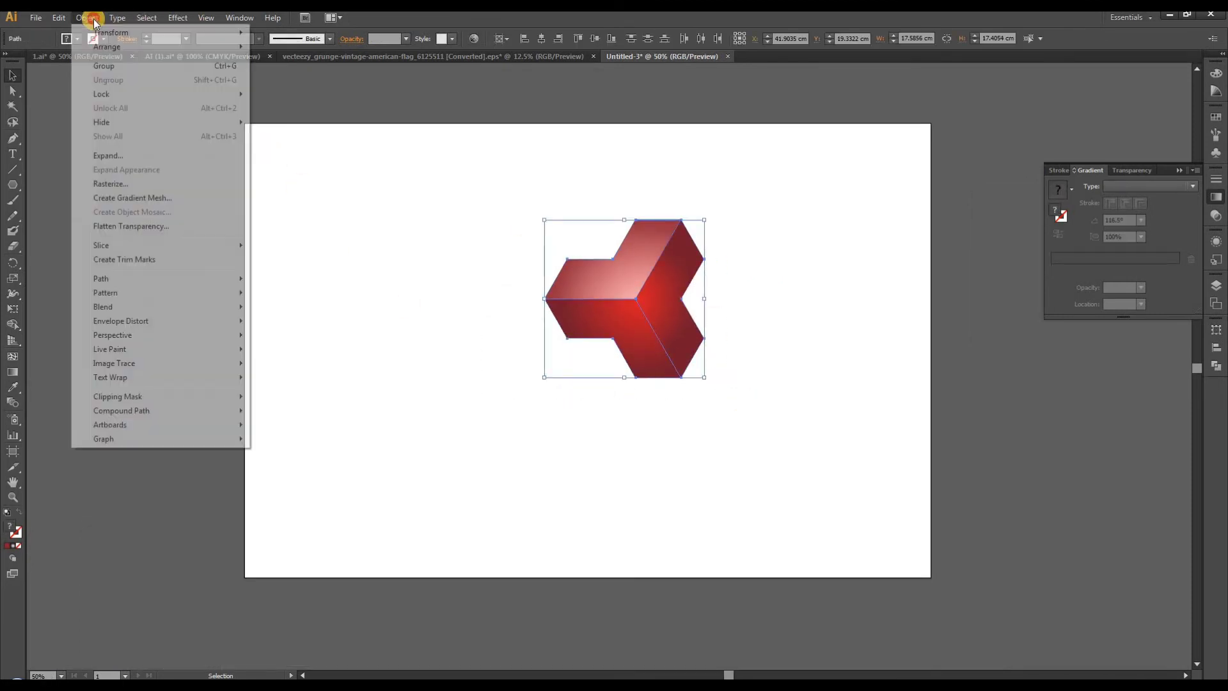
{"action": "mouse_move", "coordinate": [239, 291]}
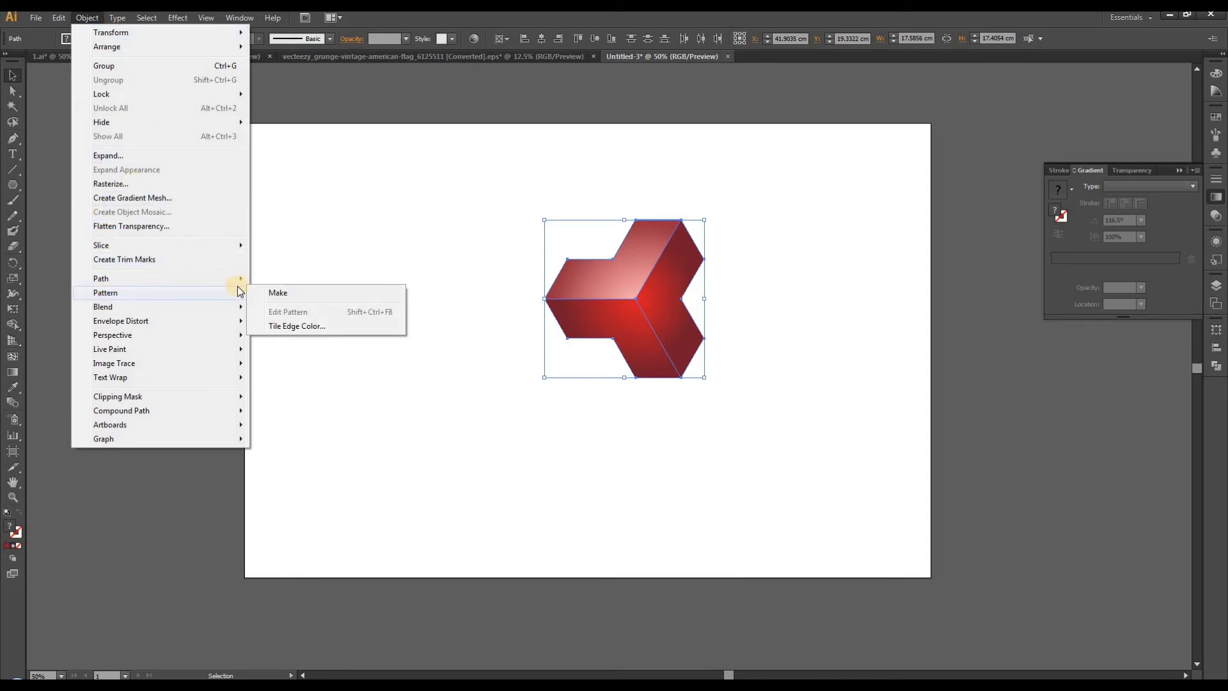
{"action": "left_click", "coordinate": [343, 297]}
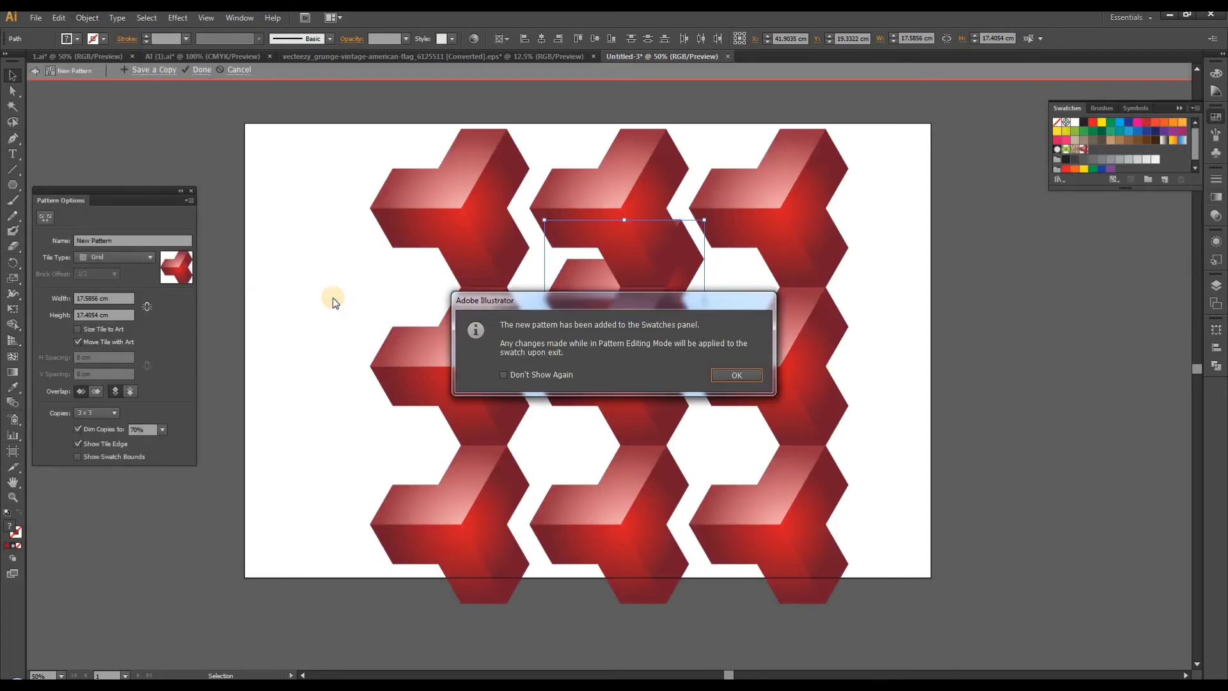
{"action": "left_click", "coordinate": [736, 376]}
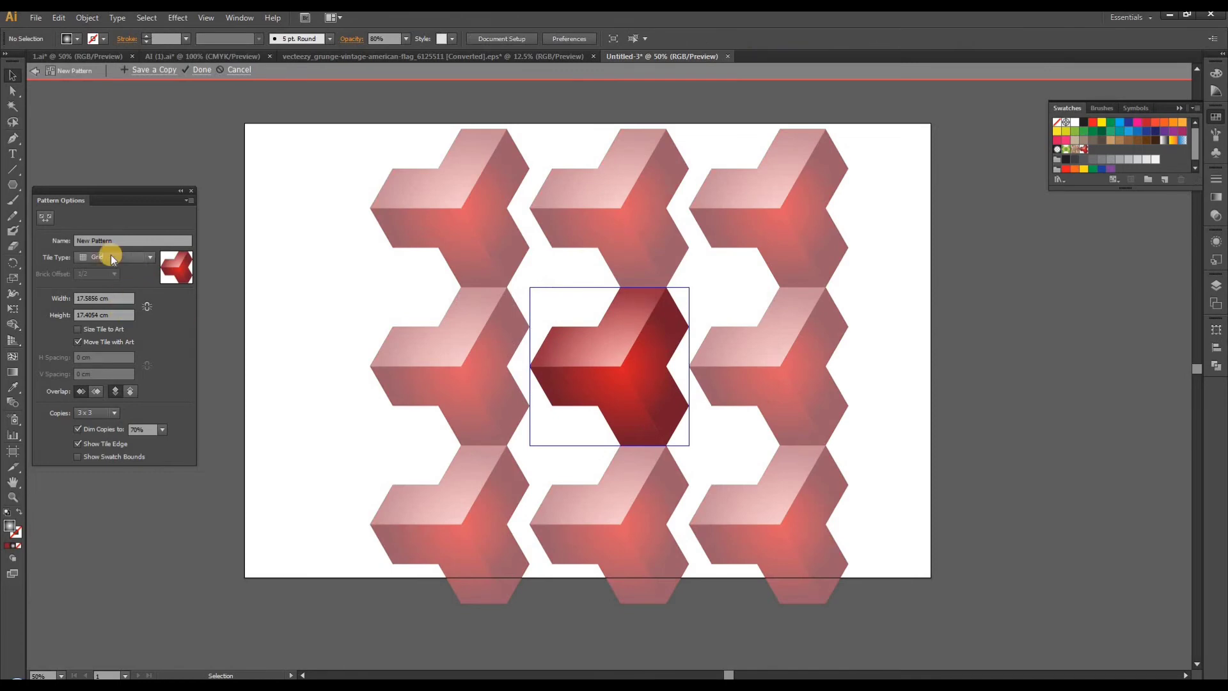
Step: Move the pattern options aside and set the pattern's tile type to Brick by Row
{"action": "left_click_drag", "start_coordinate": [137, 199], "coordinate": [300, 198]}
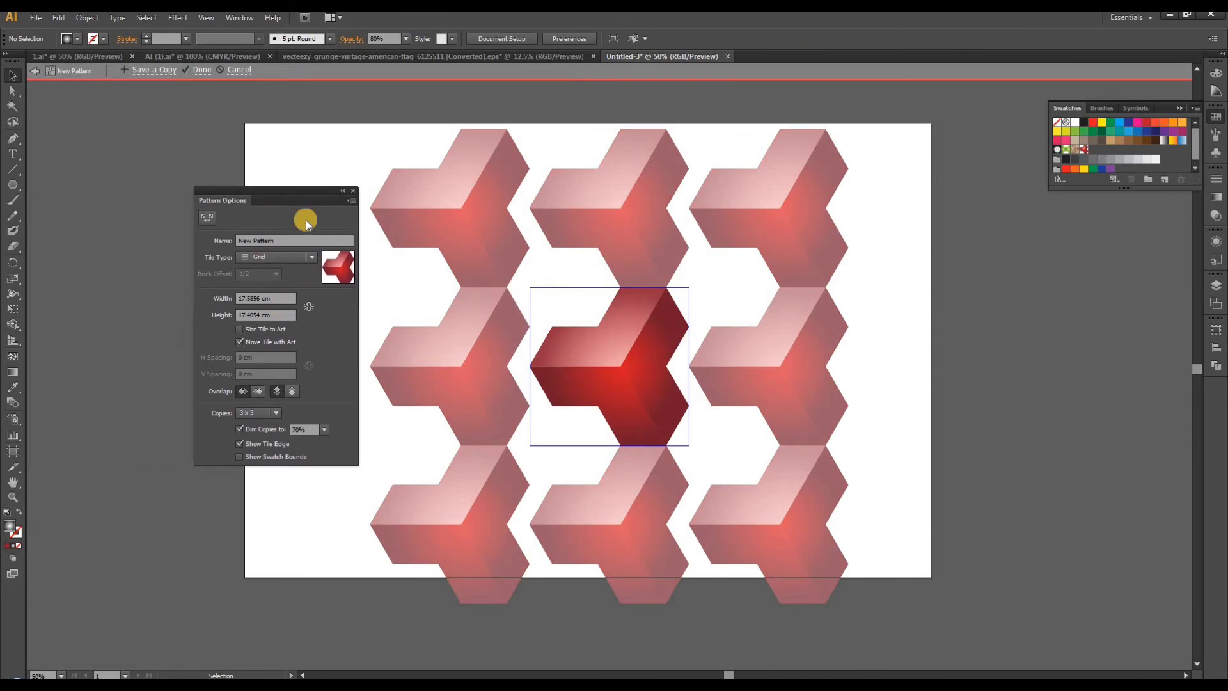
{"action": "left_click", "coordinate": [286, 264]}
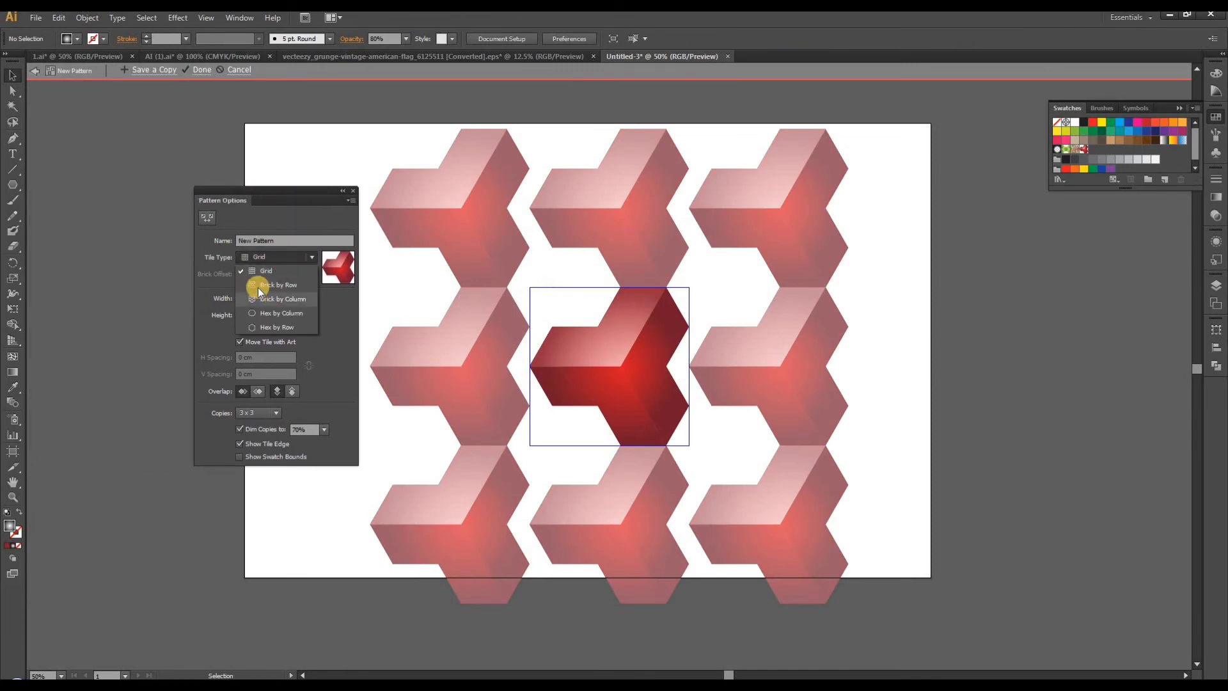
{"action": "left_click", "coordinate": [285, 283]}
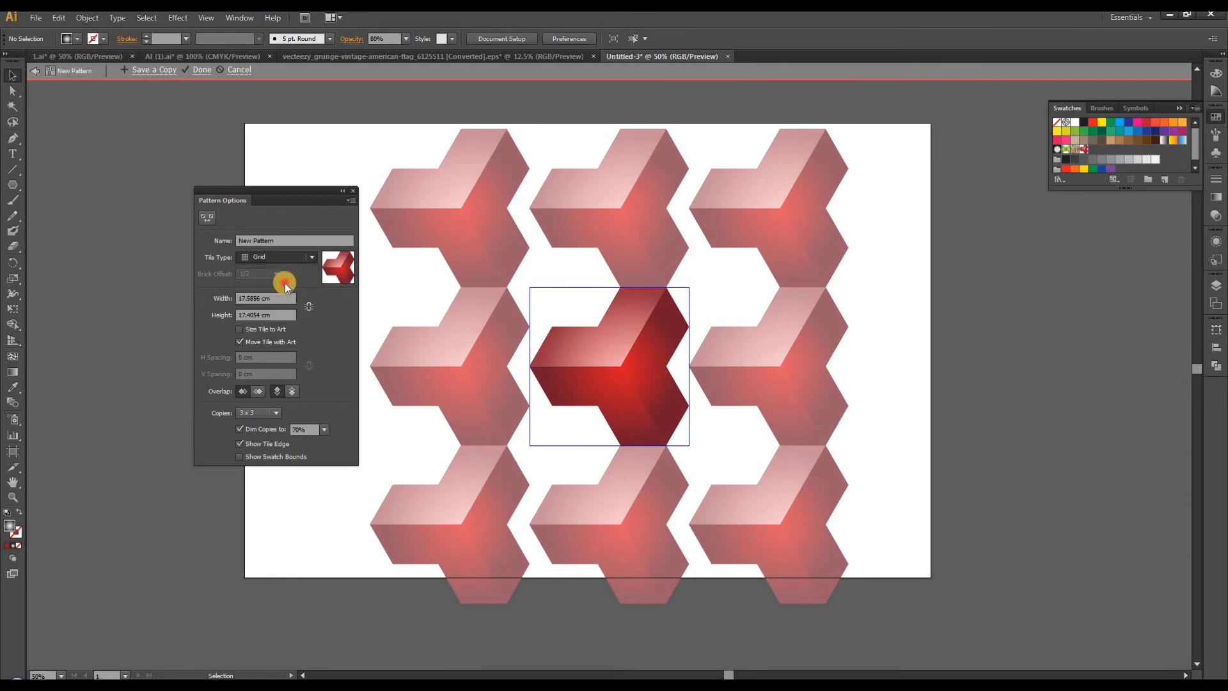
Step: Reduce the pattern tile's width to 14.6 cm so neighbouring logos in each row overlap
{"action": "scroll", "coordinate": [276, 296], "scroll_direction": "down", "scroll_amount": 19}
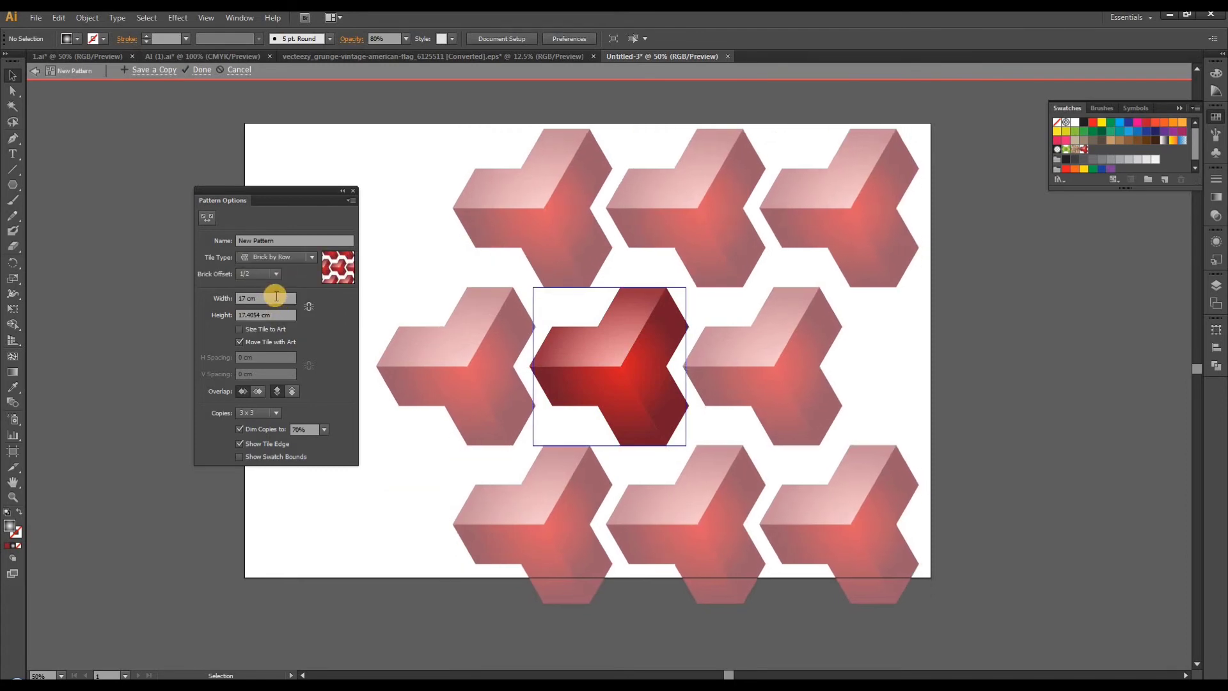
{"action": "scroll", "coordinate": [276, 296], "scroll_direction": "down", "scroll_amount": 14}
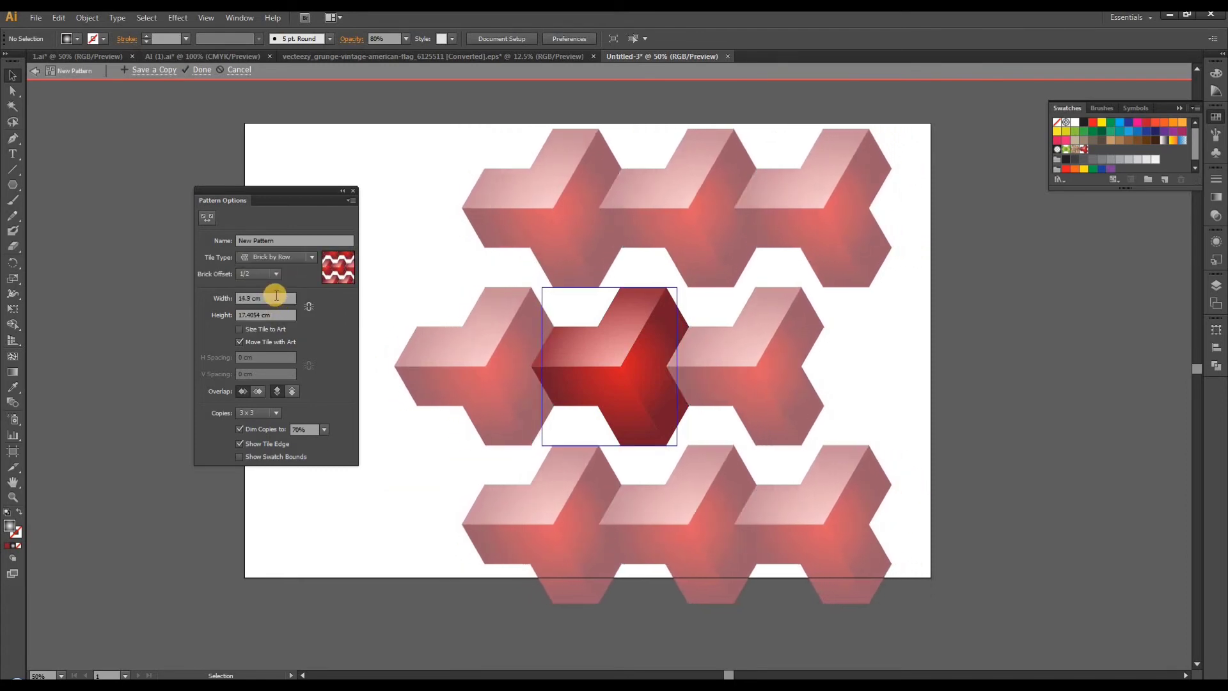
{"action": "scroll", "coordinate": [276, 296], "scroll_direction": "down", "scroll_amount": 1}
{"action": "scroll", "coordinate": [277, 296], "scroll_direction": "down", "scroll_amount": 1}
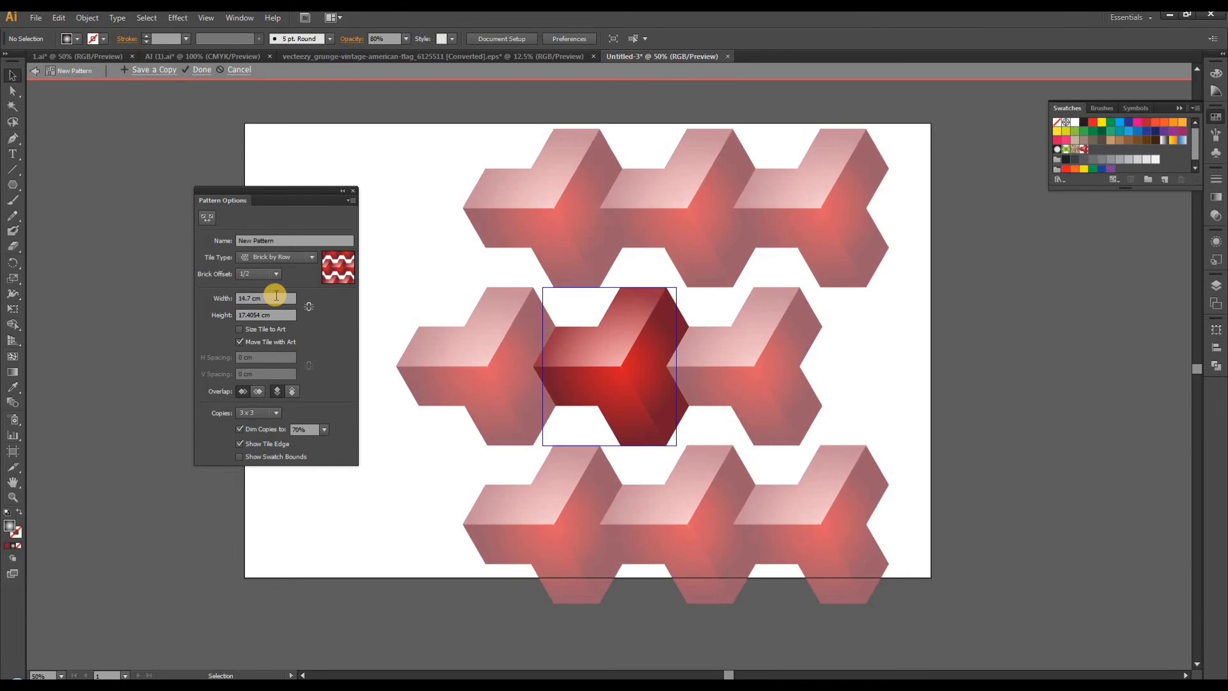
{"action": "scroll", "coordinate": [277, 296], "scroll_direction": "down", "scroll_amount": 1}
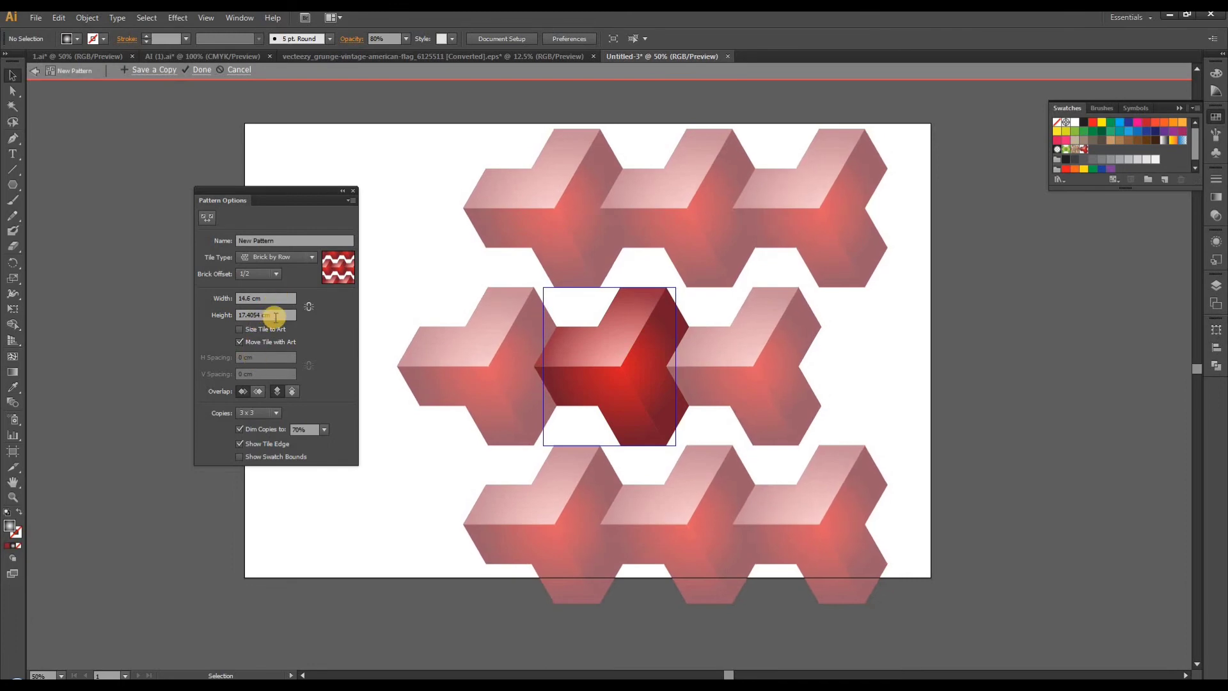
Step: Reduce the pattern tile's height to 12.7 cm so the rows interlock without gaps
{"action": "scroll", "coordinate": [275, 316], "scroll_direction": "down", "scroll_amount": 20}
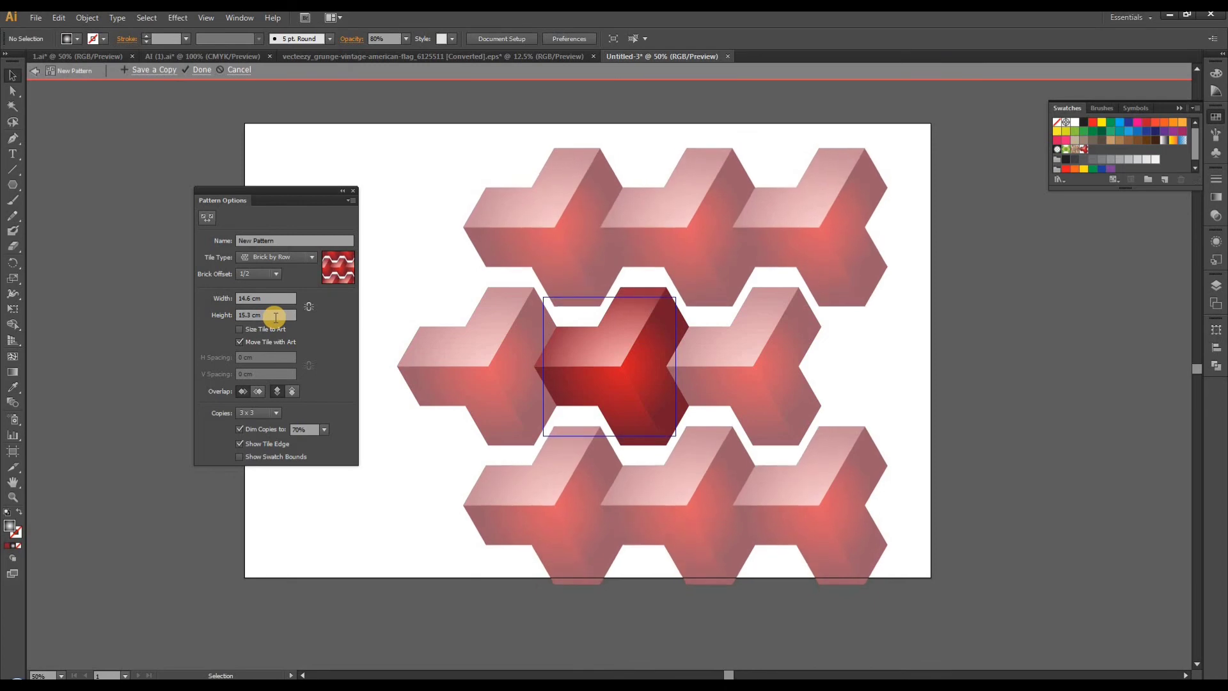
{"action": "scroll", "coordinate": [275, 315], "scroll_direction": "down", "scroll_amount": 20}
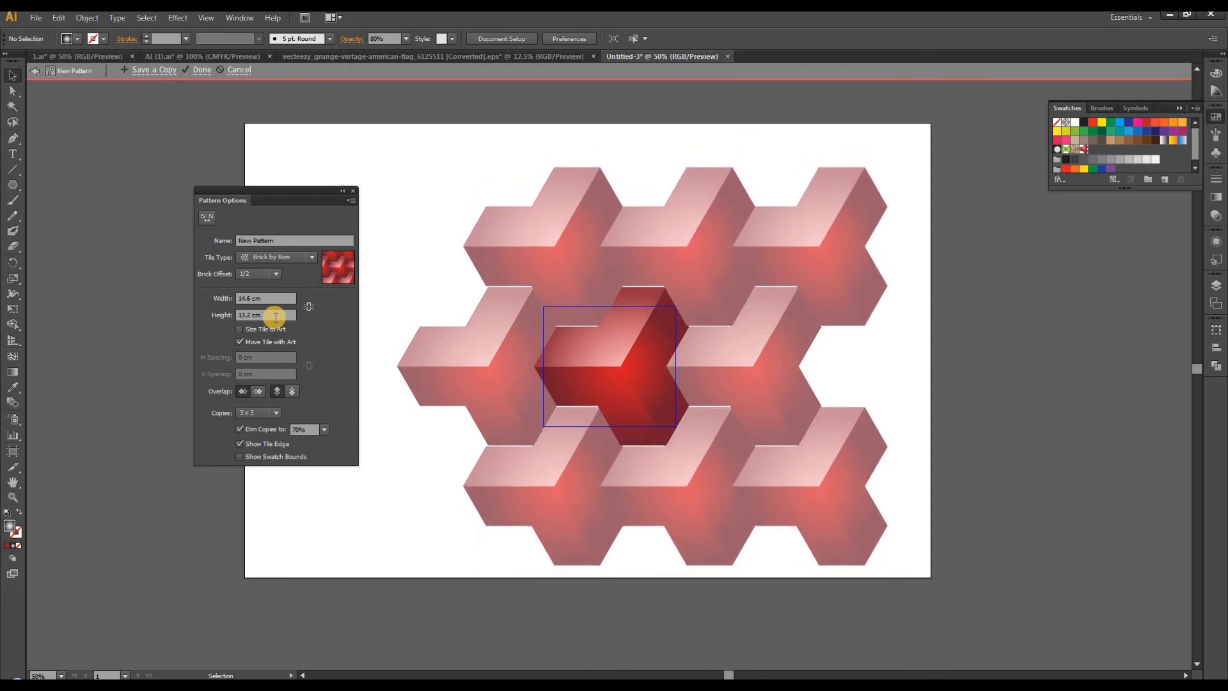
{"action": "scroll", "coordinate": [275, 316], "scroll_direction": "down", "scroll_amount": 4}
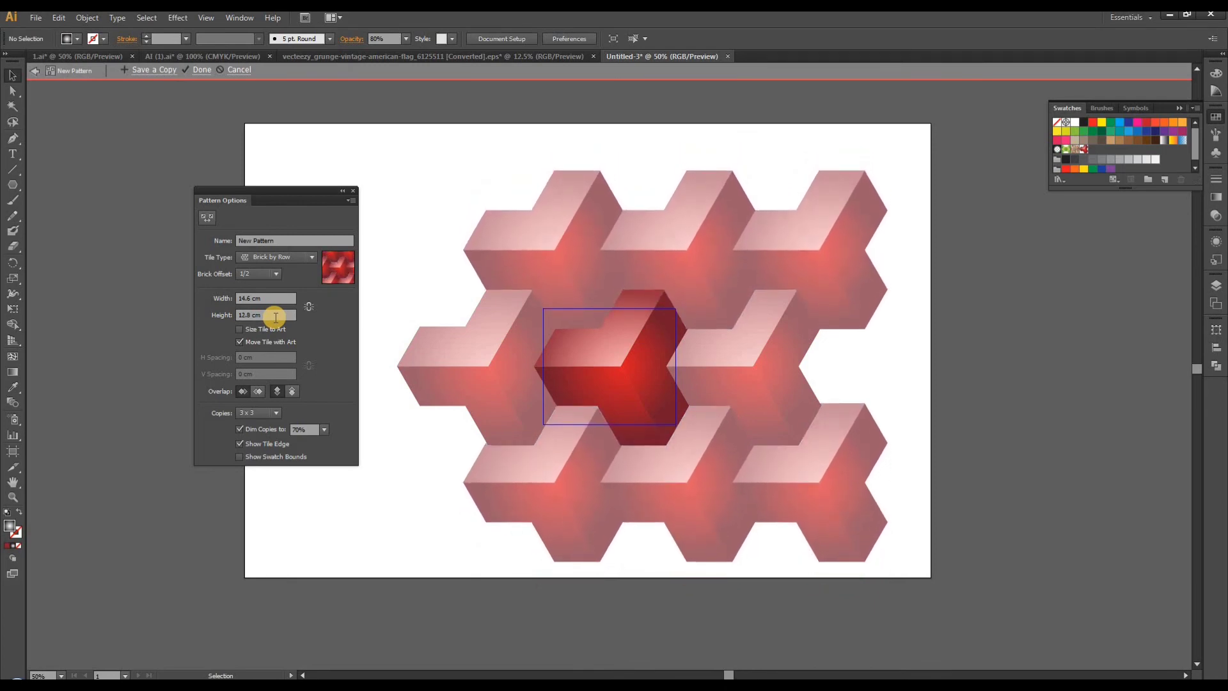
{"action": "scroll", "coordinate": [276, 316], "scroll_direction": "down", "scroll_amount": 1}
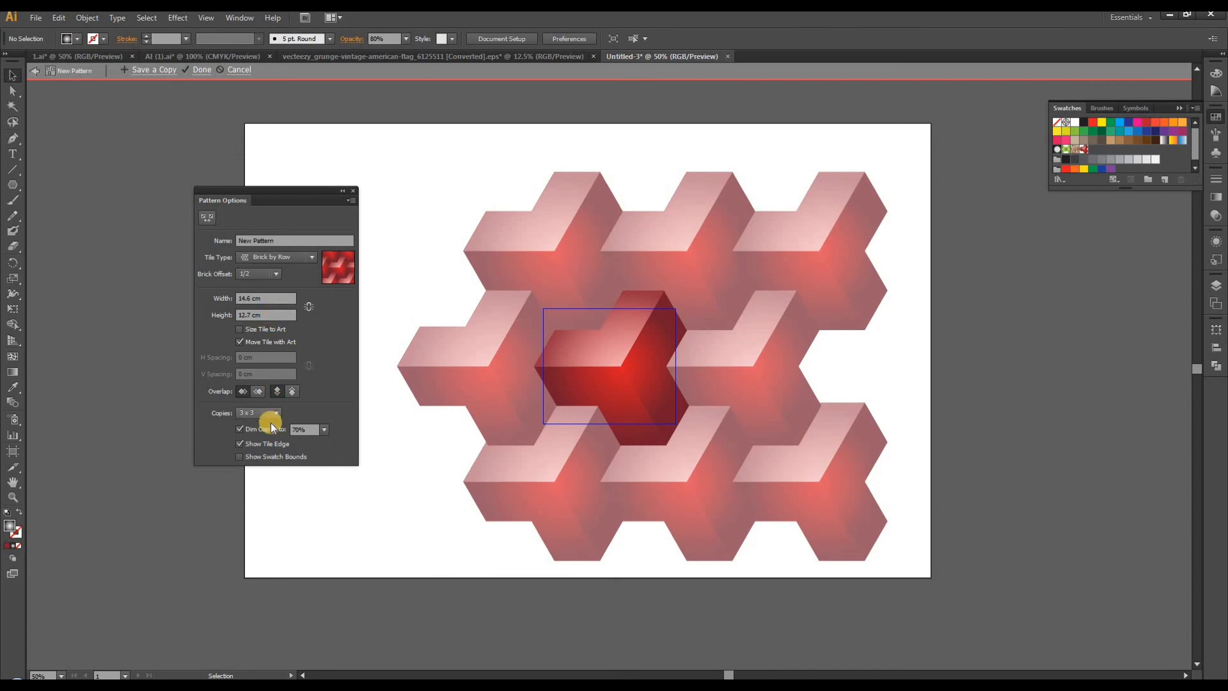
Step: Finish editing the pattern and delete the original logo artwork from the artboard
{"action": "left_click", "coordinate": [201, 71]}
{"action": "left_click_drag", "start_coordinate": [482, 181], "coordinate": [744, 409]}
{"action": "key", "text": "Delete"}
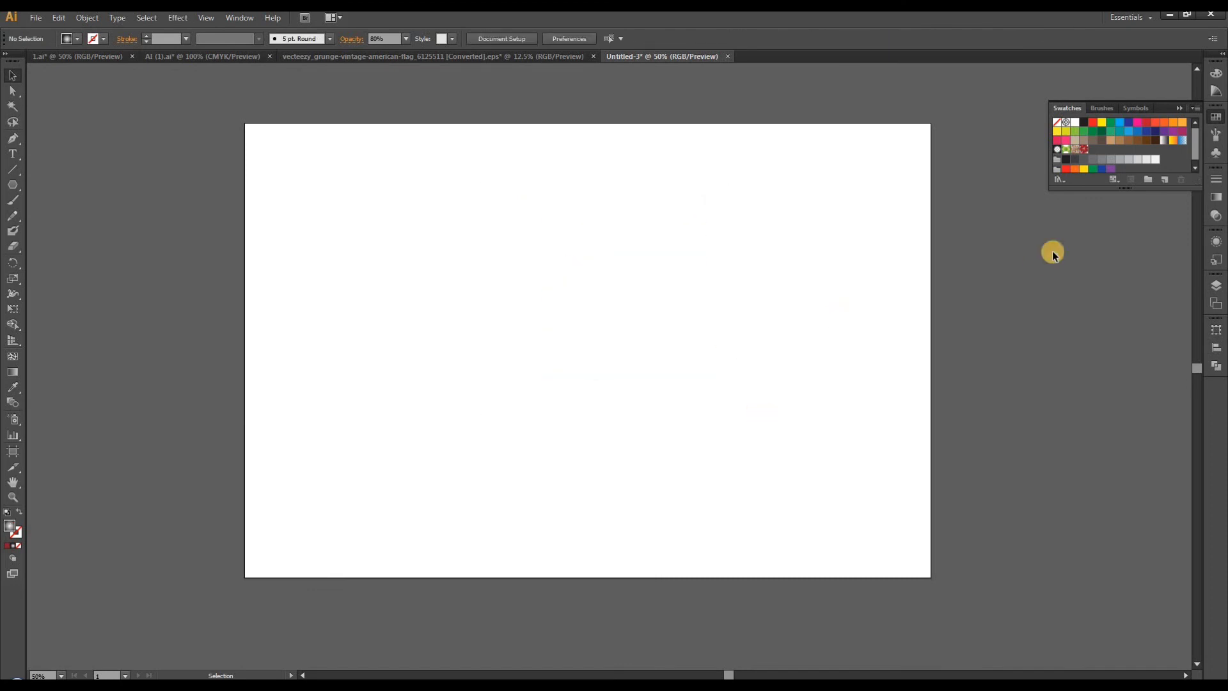
Step: Draw a rectangle covering the entire artboard, filled with the new red logo pattern swatch, and deselect it
{"action": "left_click", "coordinate": [1086, 150]}
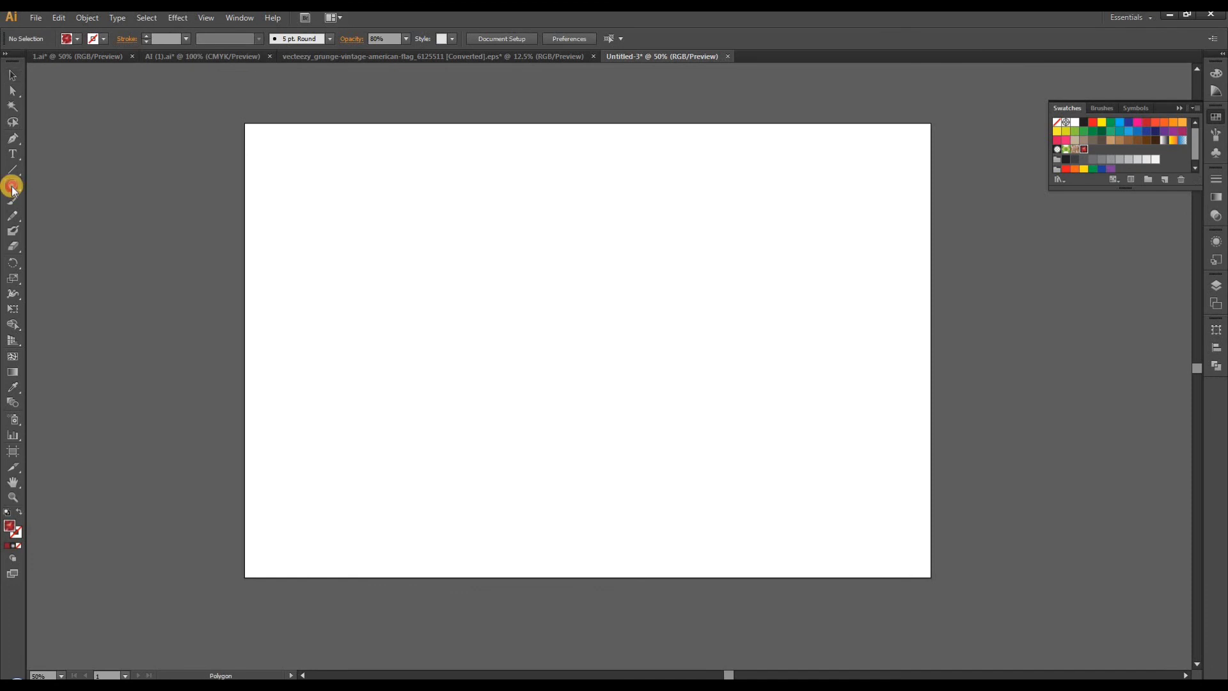
{"action": "left_click_drag", "start_coordinate": [12, 187], "coordinate": [75, 186]}
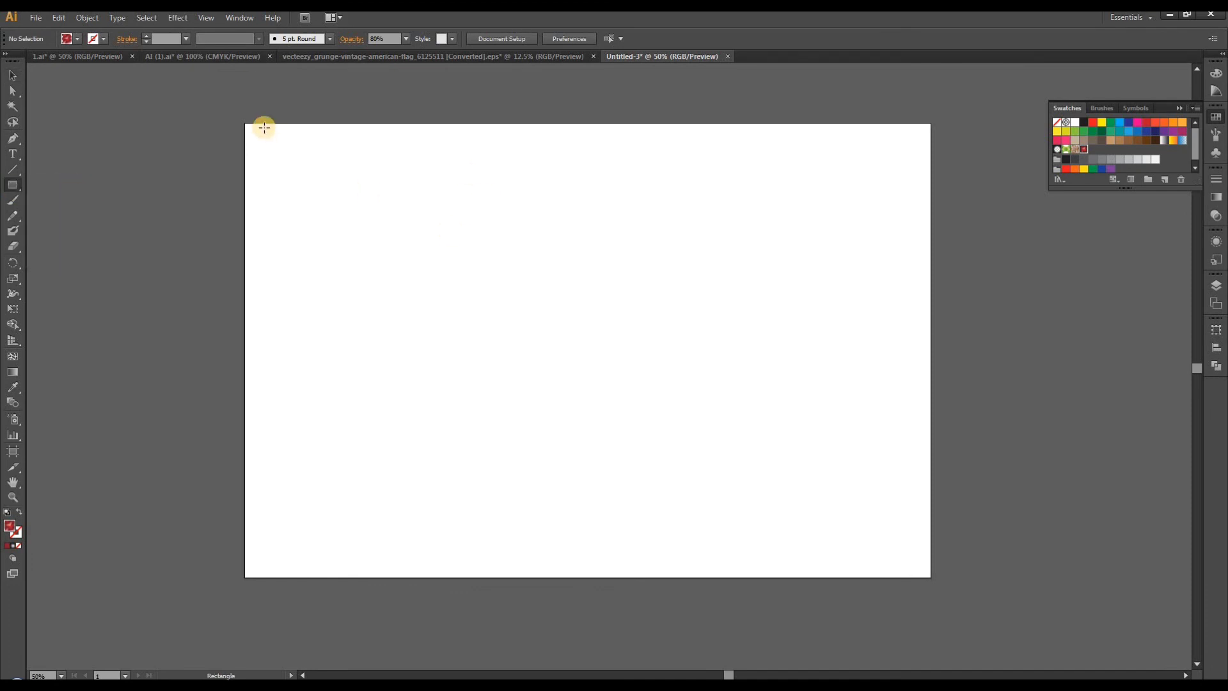
{"action": "left_click_drag", "start_coordinate": [245, 123], "coordinate": [931, 578]}
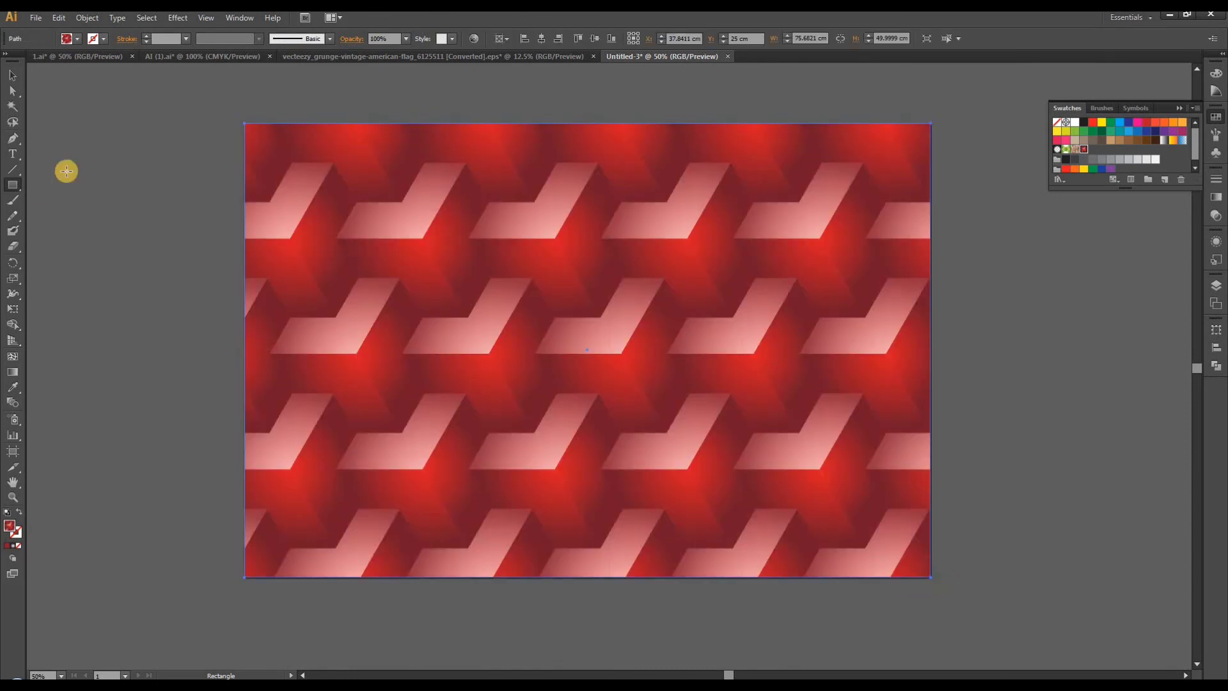
{"action": "left_click", "coordinate": [6, 76]}
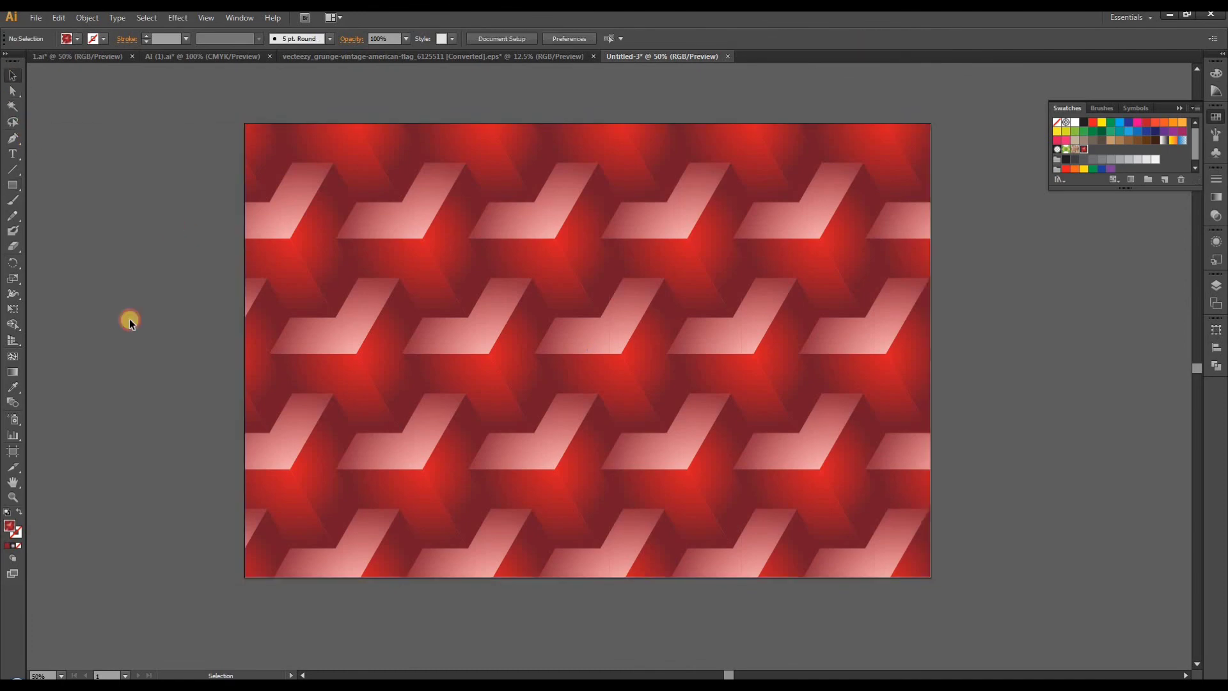